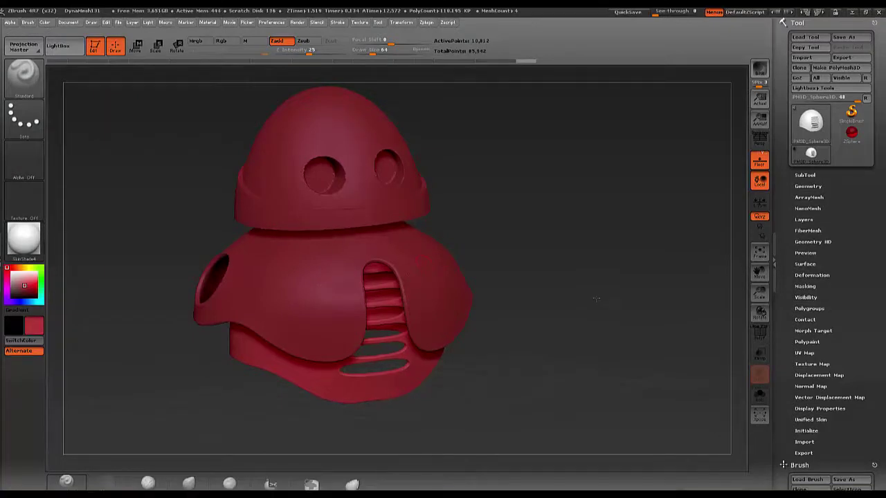
Step: Append a PolyMesh3D star to the robot's SubTool list and make it the active subtool
mouse_move(596, 304)
mouse_down()
mouse_move(609, 318)
mouse_move(598, 300)
mouse_move(602, 306)
mouse_up()
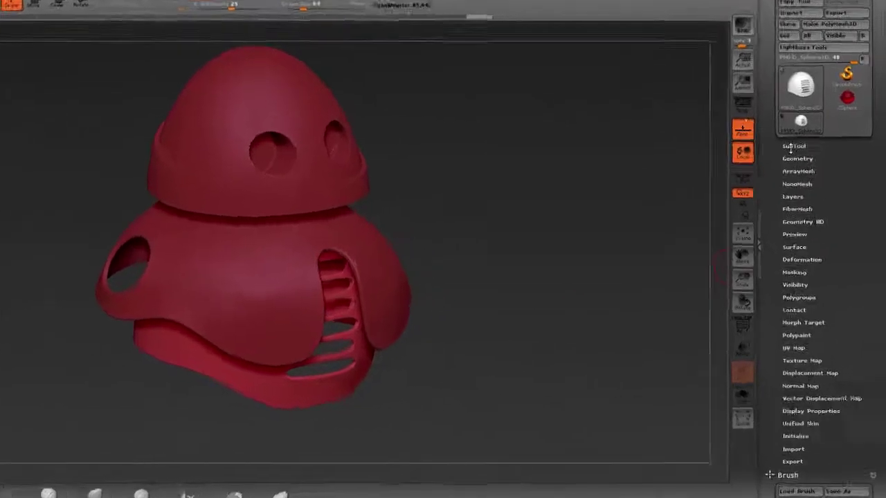
click(803, 175)
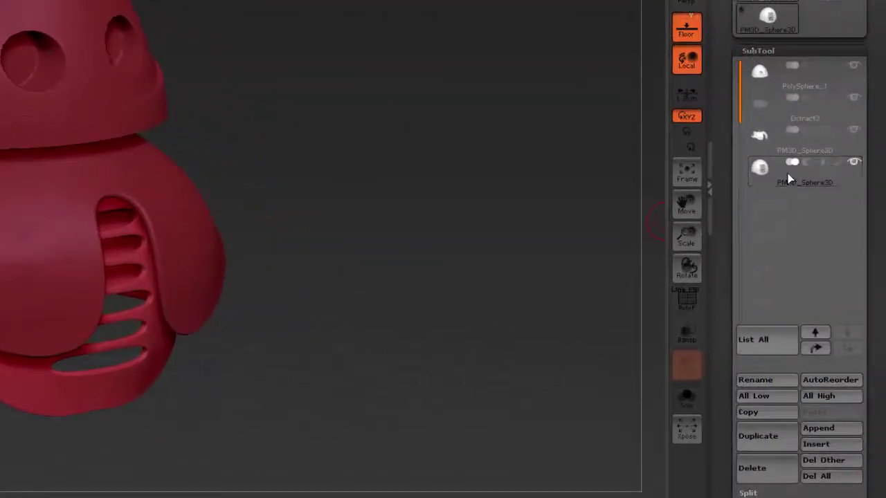
click(818, 430)
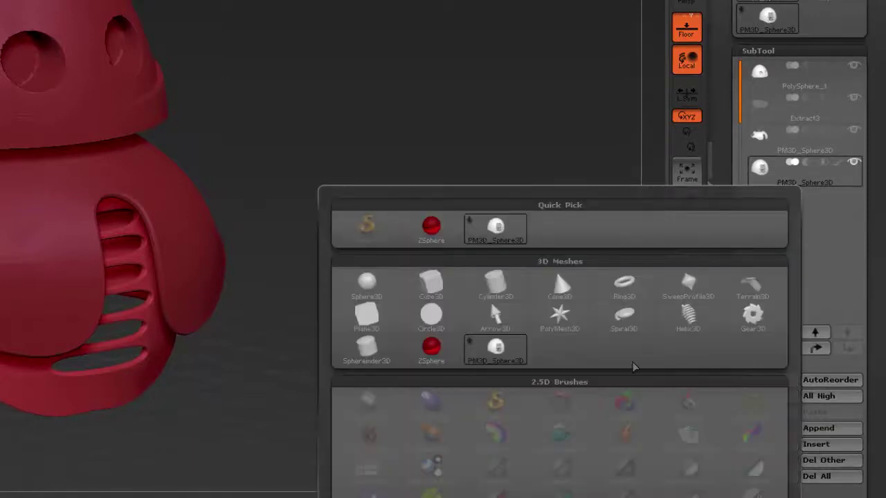
click(559, 315)
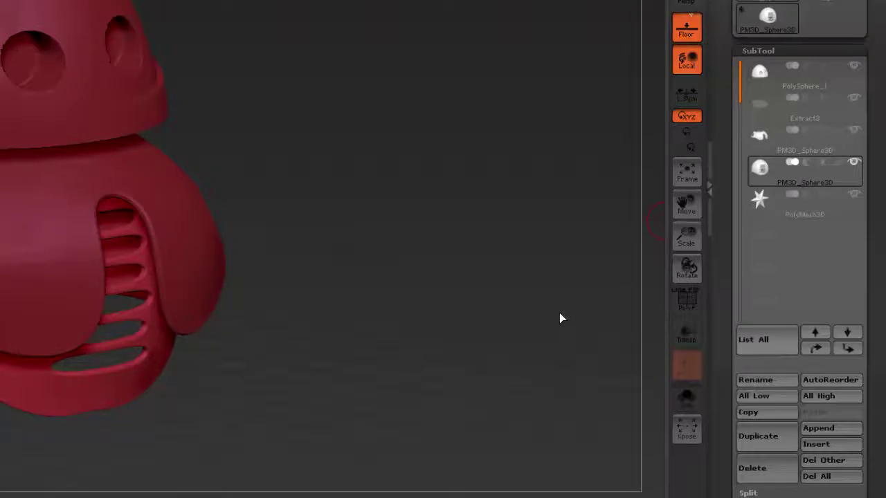
click(775, 208)
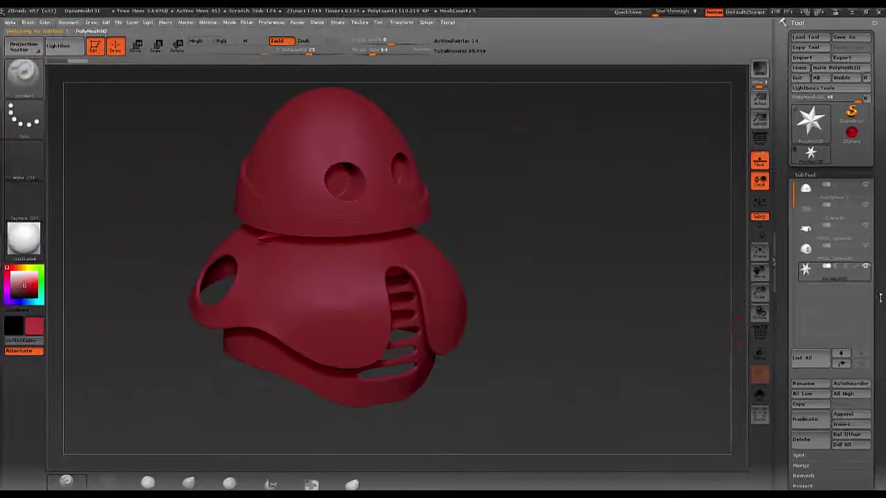
Step: Reinitialize the new subtool as a low-resolution QCube from the Initialize settings
scroll(879, 266, down, 2)
scroll(879, 267, down, 3)
scroll(877, 236, down, 3)
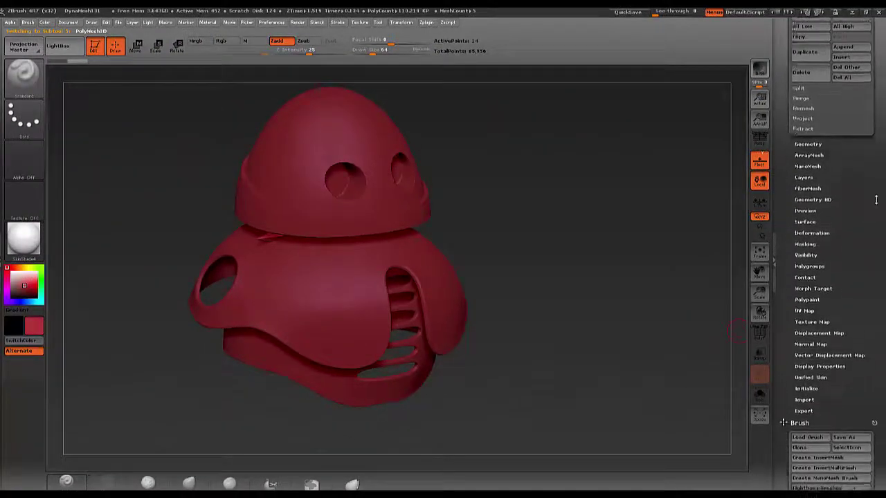
scroll(875, 200, down, 3)
click(807, 366)
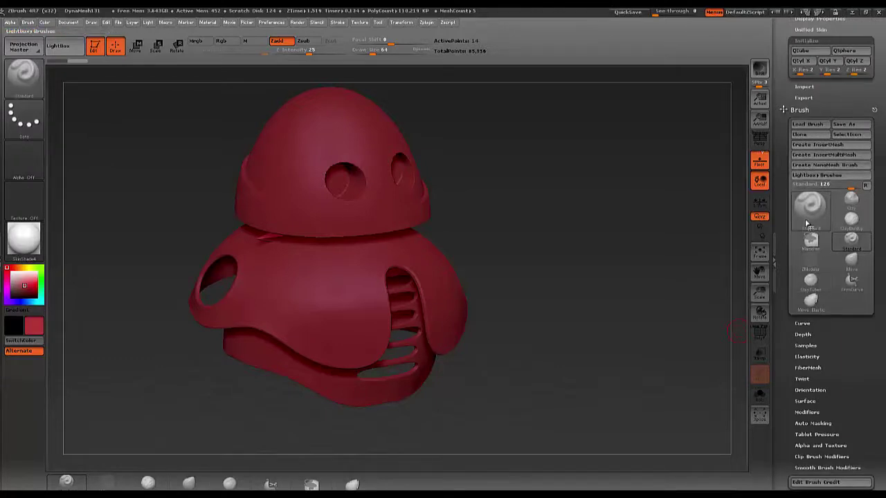
scroll(872, 372, down, 1)
scroll(873, 372, down, 2)
scroll(871, 353, down, 2)
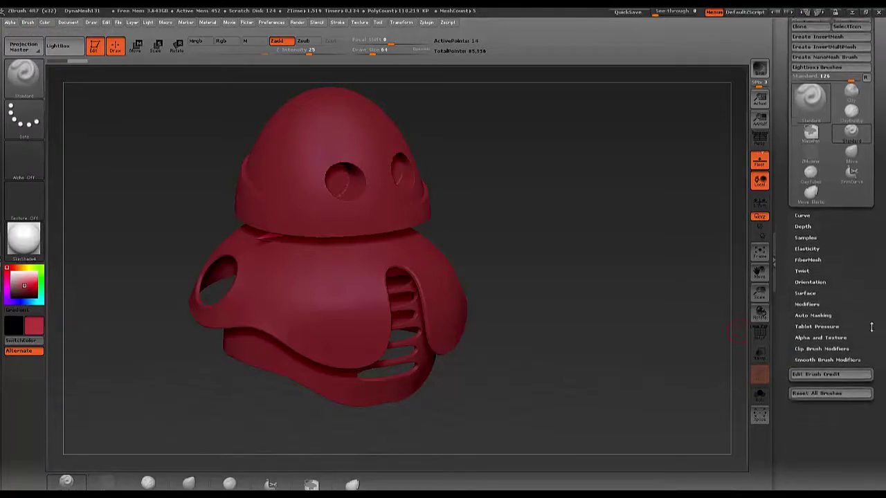
scroll(870, 332, down, 2)
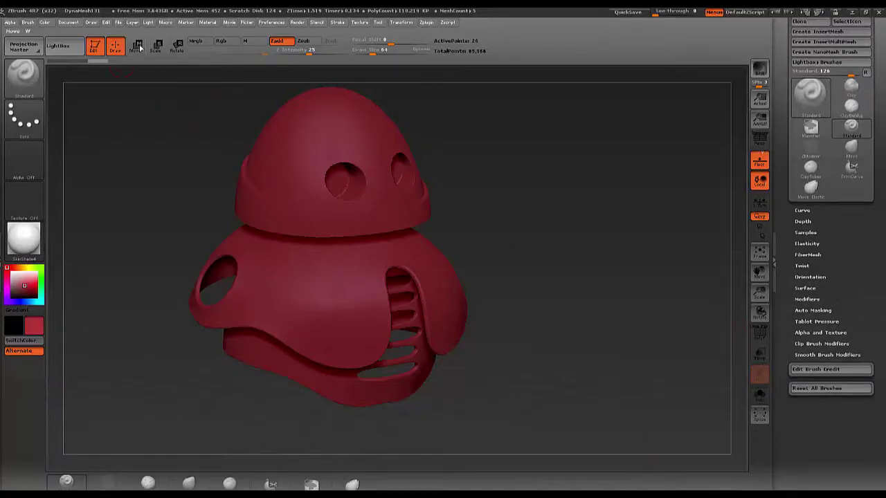
Step: Use the Move transpose line (W) to shift the cube into the robot's bottom centre
key(w)
mouse_move(324, 228)
mouse_down()
mouse_move(445, 234)
mouse_move(526, 309)
mouse_up()
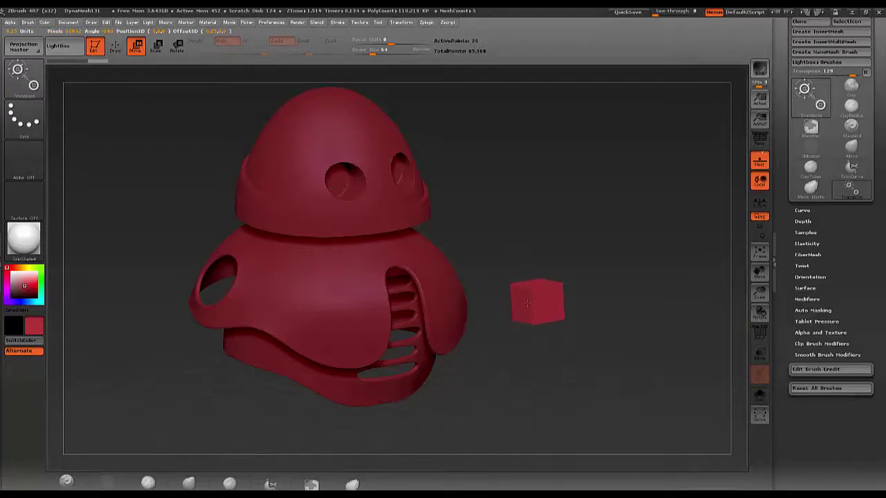
mouse_move(297, 231)
mouse_down()
mouse_move(327, 226)
mouse_move(308, 231)
mouse_up()
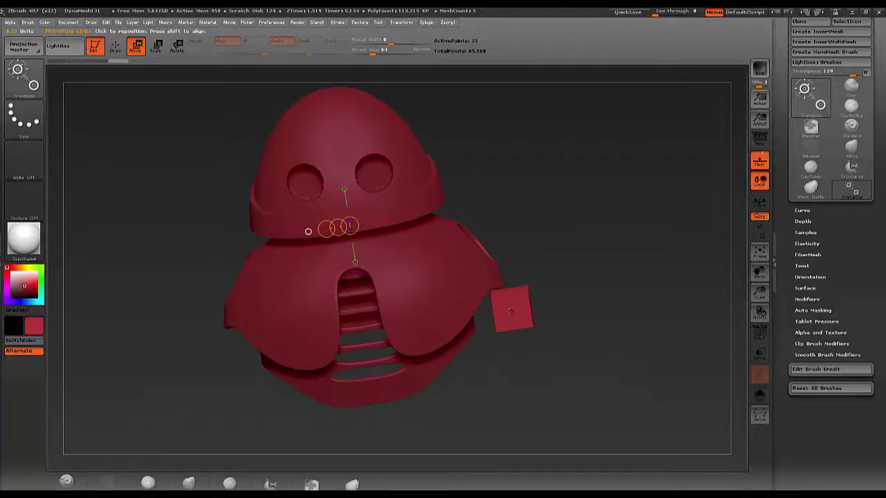
drag(509, 313, 546, 306)
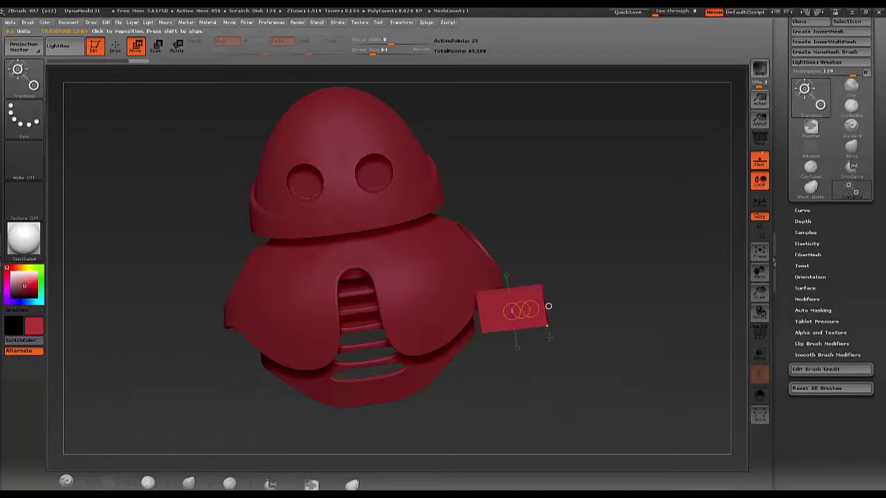
mouse_move(518, 312)
mouse_down()
mouse_move(552, 310)
mouse_move(524, 373)
mouse_move(554, 370)
mouse_move(374, 389)
mouse_up()
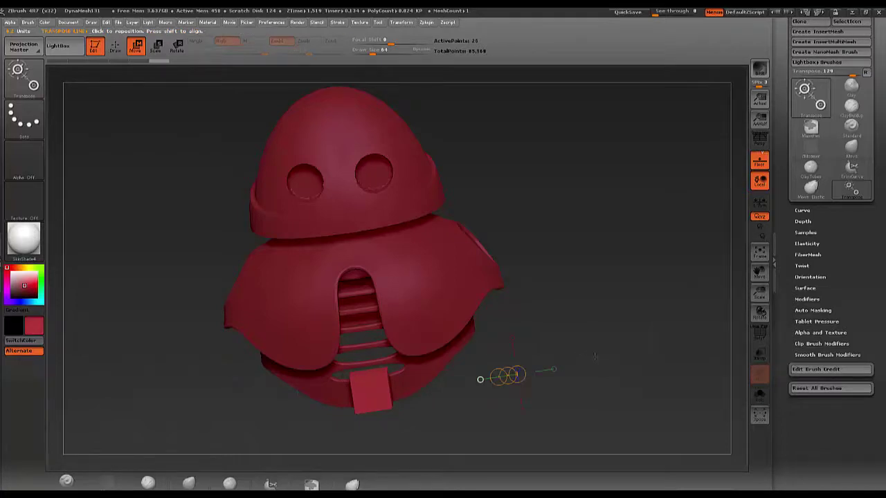
Step: Centre the cube from the underside view and level the view to a straight front angle
shift+drag(593, 355, 547, 379)
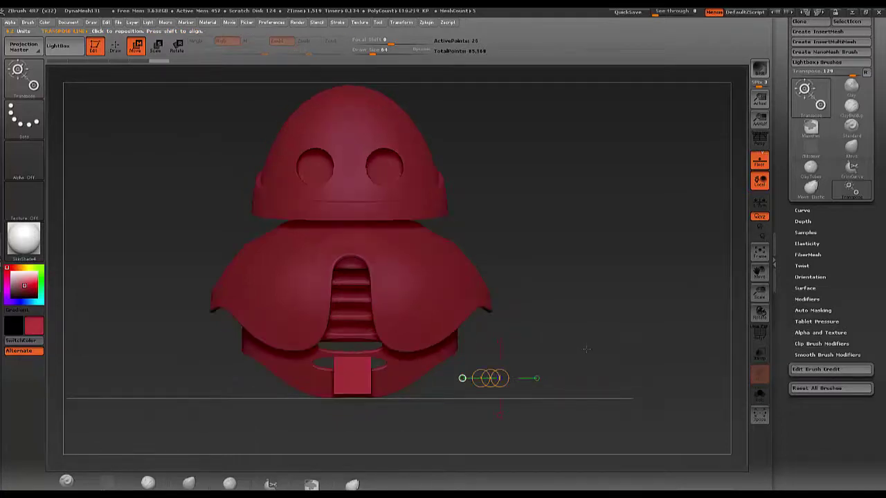
shift+drag(573, 343, 569, 251)
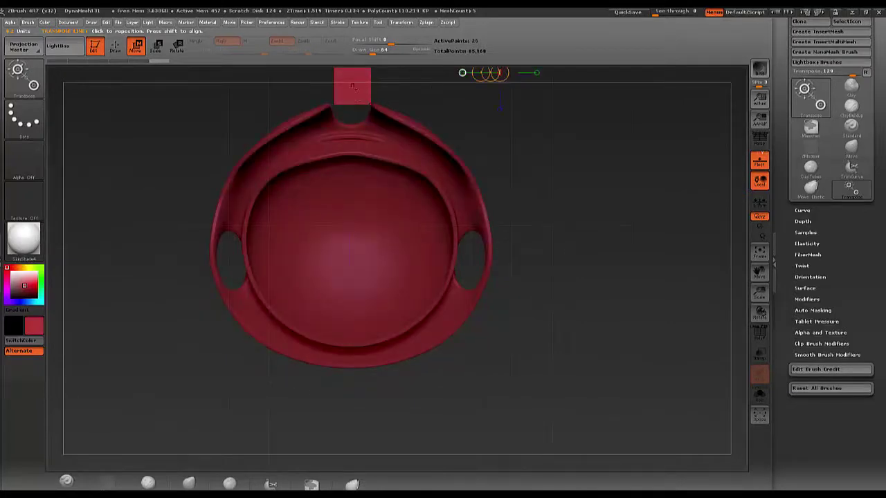
mouse_move(352, 85)
mouse_down()
mouse_move(352, 255)
mouse_move(352, 245)
mouse_up()
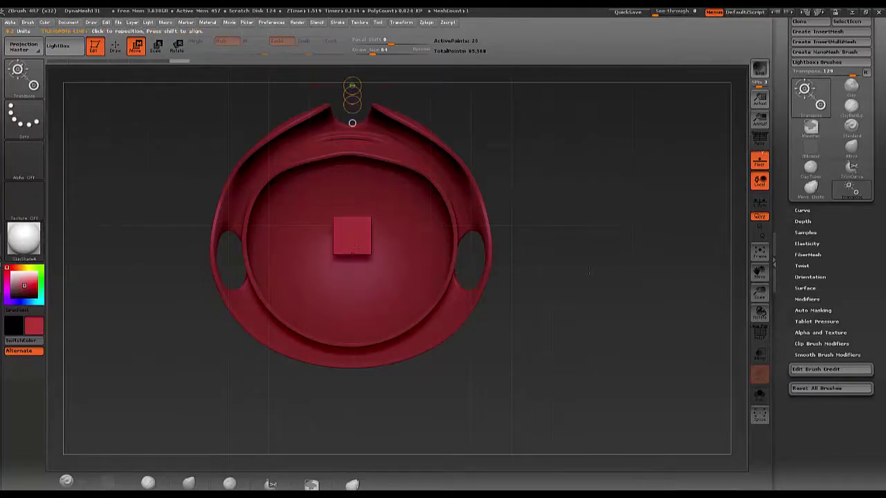
drag(589, 272, 589, 382)
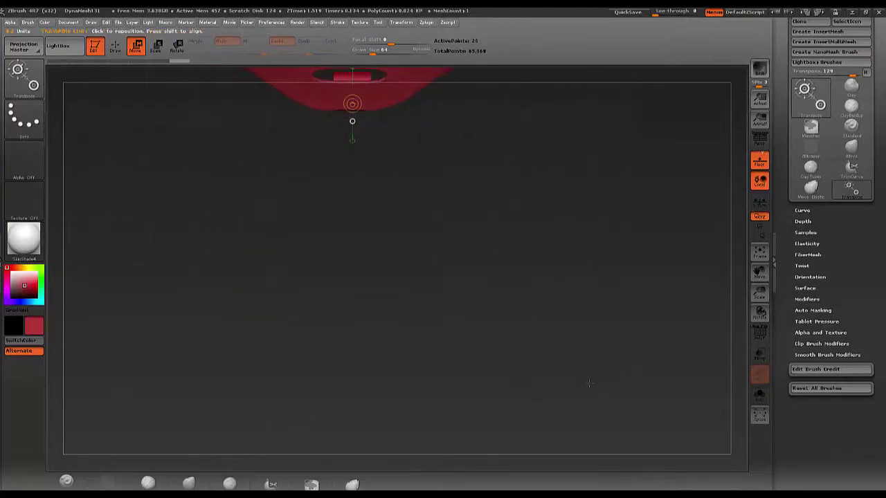
mouse_move(564, 267)
mouse_down()
mouse_move(552, 273)
mouse_move(551, 162)
mouse_up()
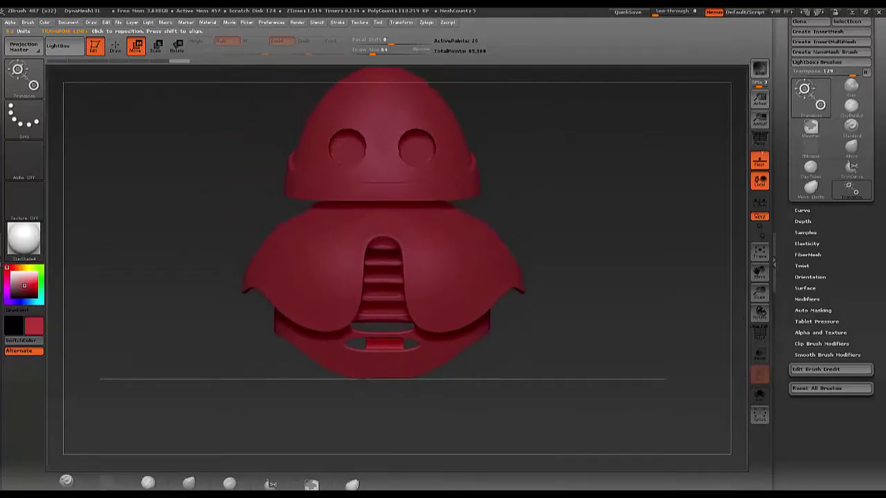
Step: Turn on Transp and orbit to confirm the cube sits inside the robot body
click(760, 354)
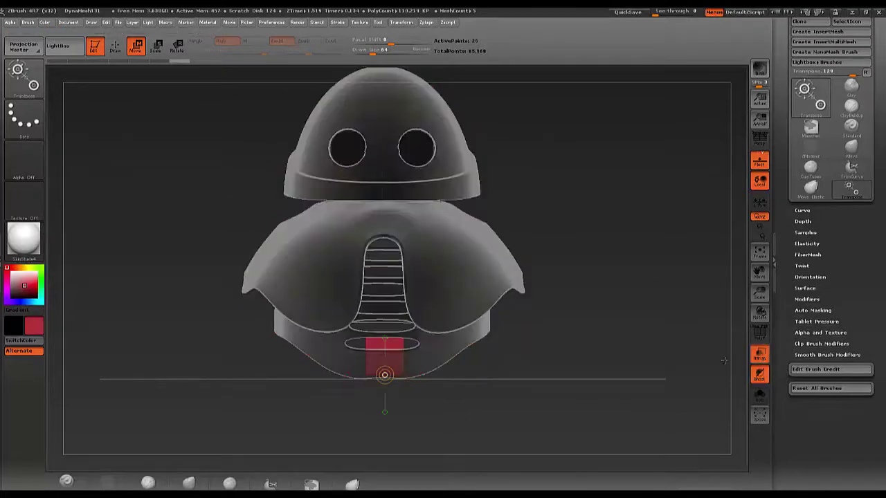
drag(589, 360, 623, 374)
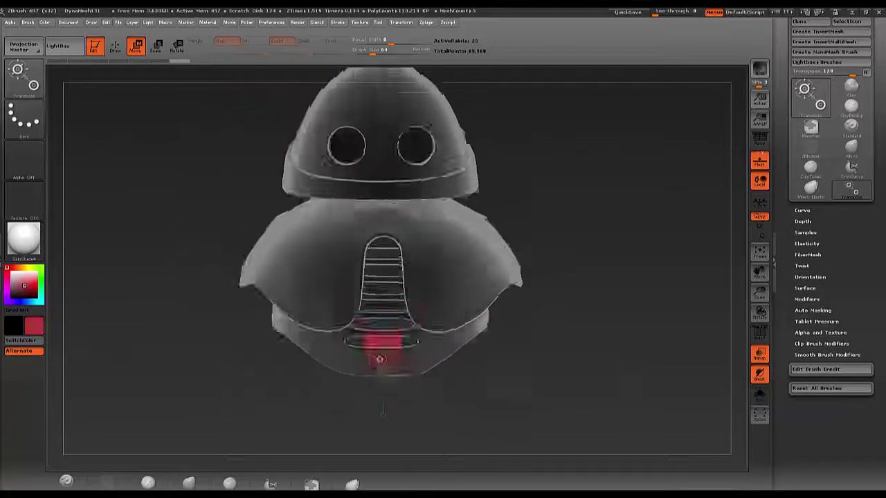
mouse_move(624, 375)
mouse_down()
mouse_move(554, 377)
mouse_move(641, 385)
mouse_up()
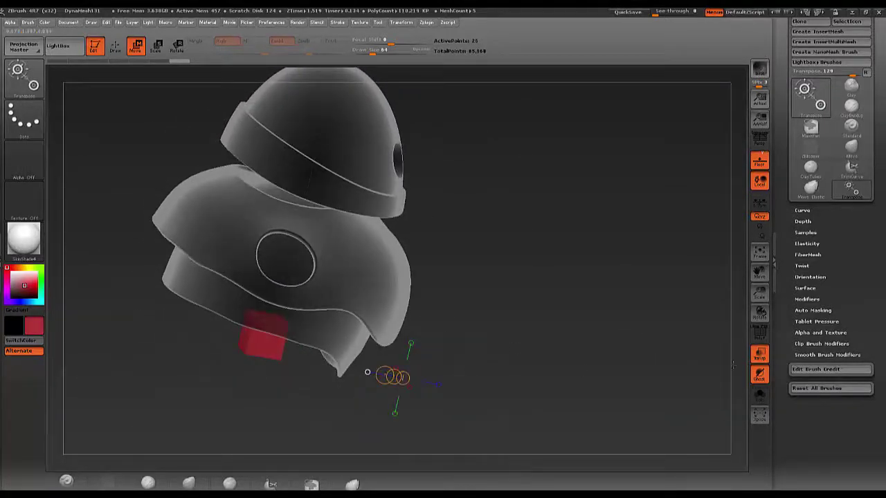
Step: Show the cube's polygroup colours with PolyF, clear the transpose line and return to Draw (Q)
click(759, 333)
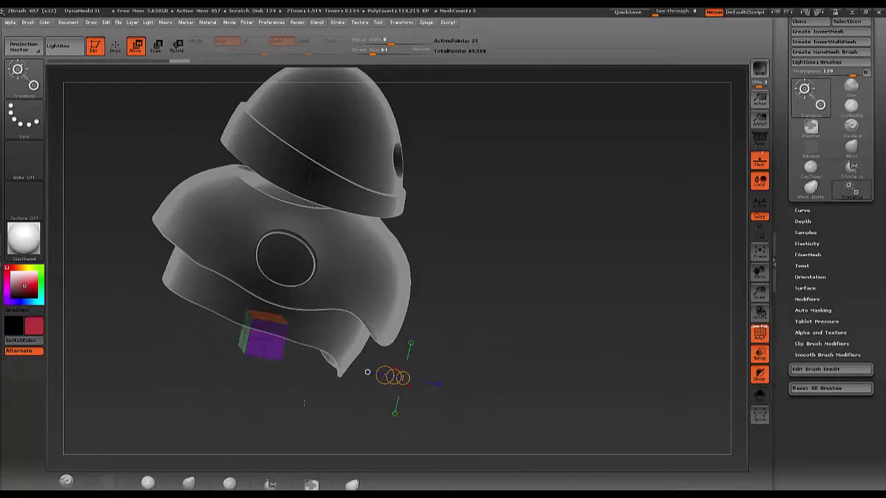
drag(303, 402, 283, 377)
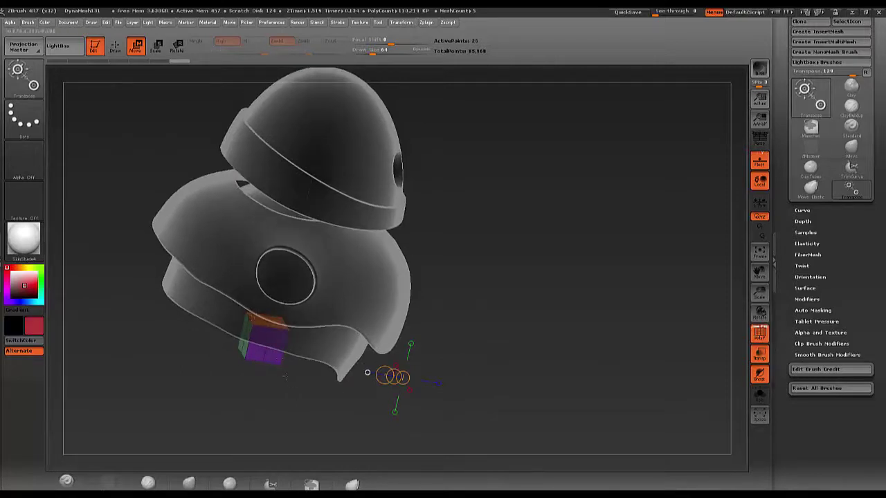
click(255, 315)
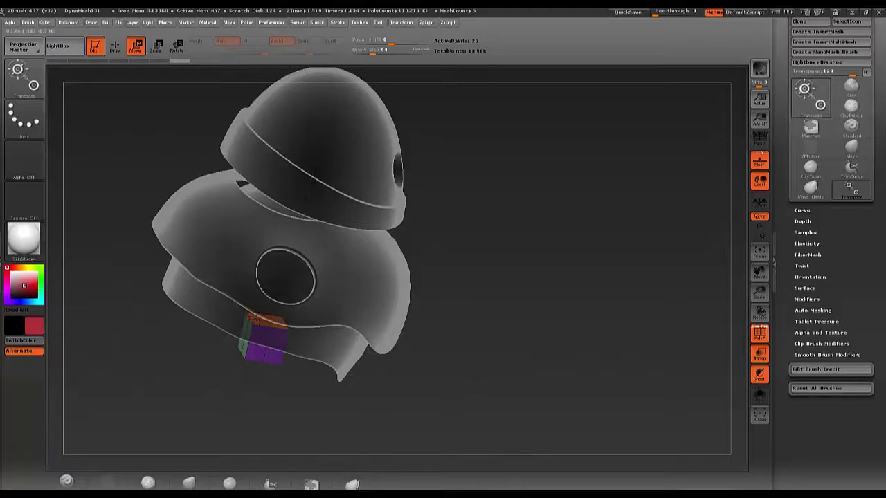
key(q)
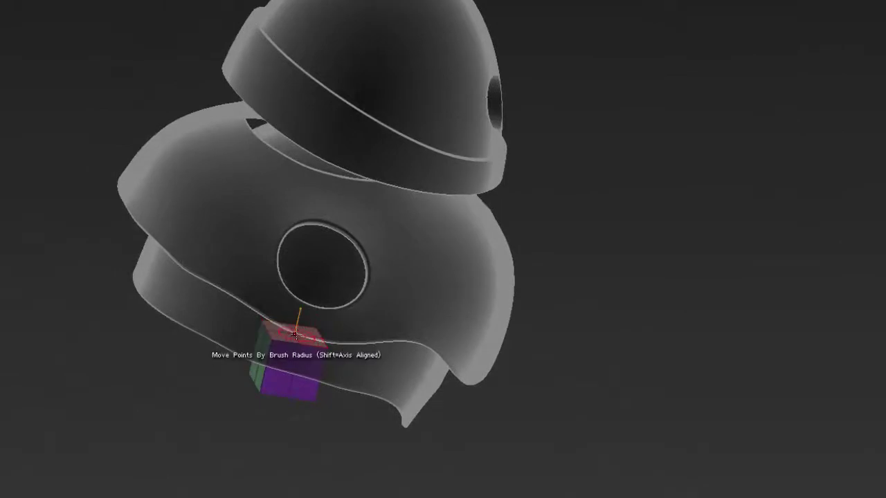
Step: Extrude the cube upward into a tall column with the ZModeler QMesh point action
key(space)
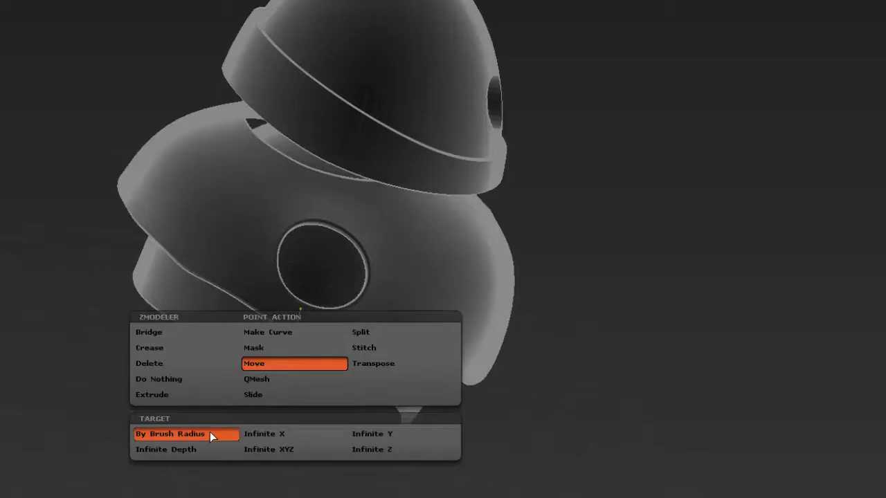
click(261, 379)
mouse_move(315, 339)
mouse_down()
mouse_move(387, 7)
mouse_move(434, 28)
mouse_move(388, 6)
mouse_up()
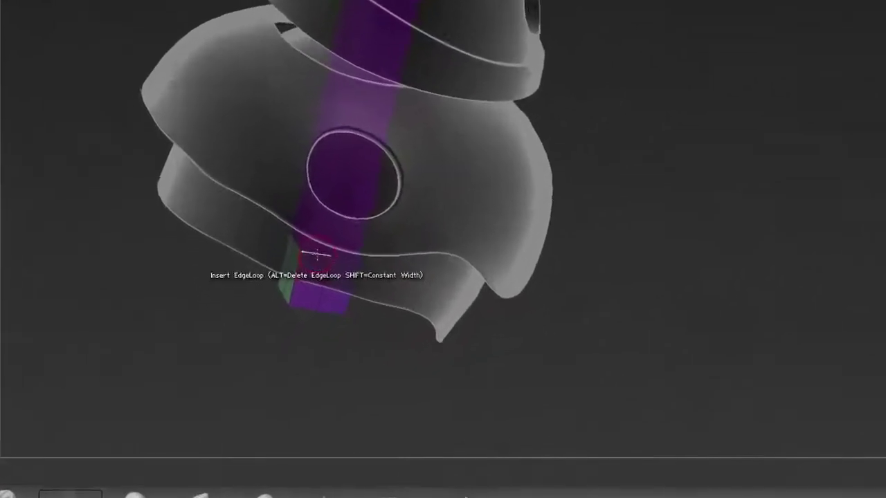
Step: Delete an edge loop near the column's base using Delete EdgeLoop Complete
key(space)
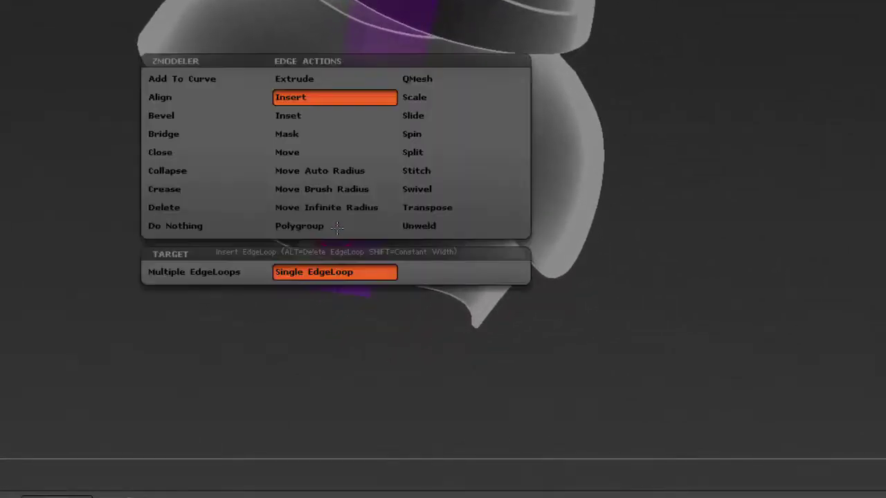
click(170, 209)
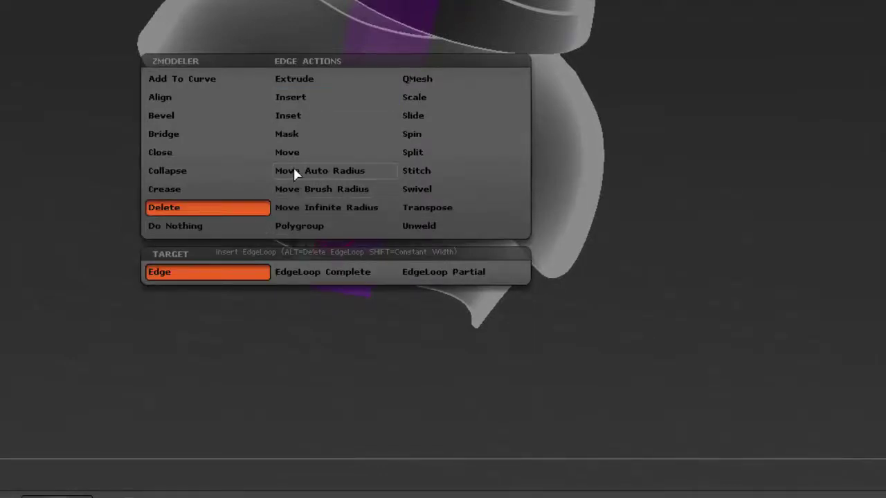
click(307, 274)
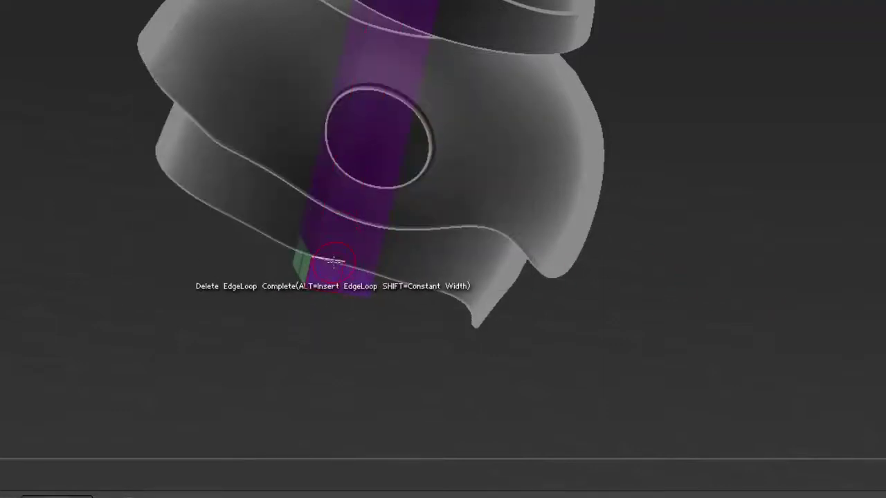
click(333, 261)
mouse_move(654, 320)
mouse_down()
mouse_move(622, 227)
mouse_move(642, 273)
mouse_move(636, 306)
mouse_move(616, 277)
mouse_up()
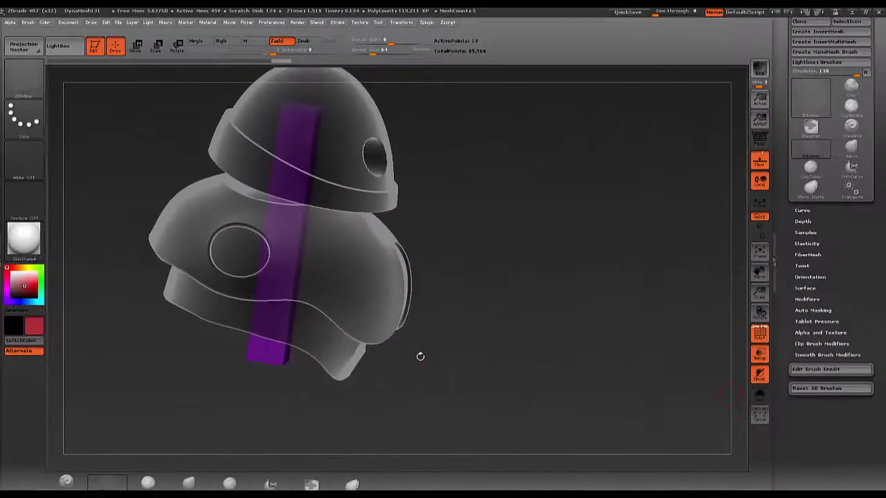
mouse_move(420, 356)
mouse_down()
mouse_move(471, 361)
mouse_move(501, 333)
mouse_move(497, 354)
mouse_up()
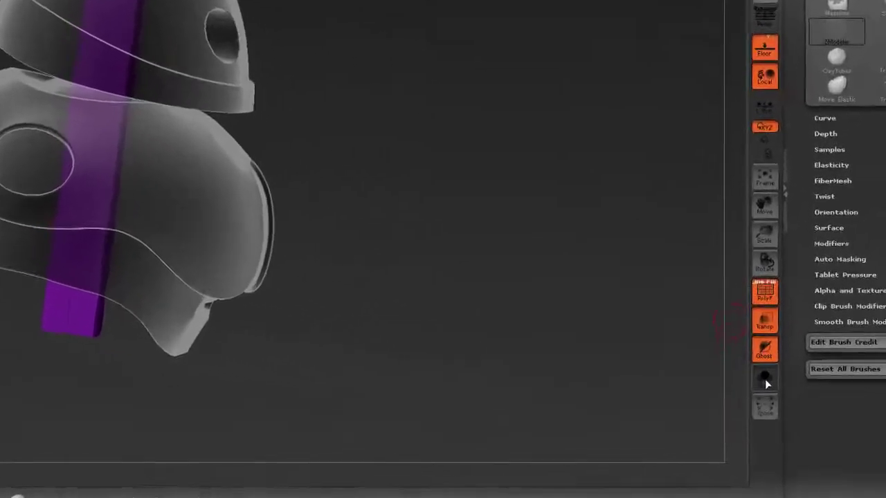
Step: Isolate the purple column on its own with Solo
click(762, 391)
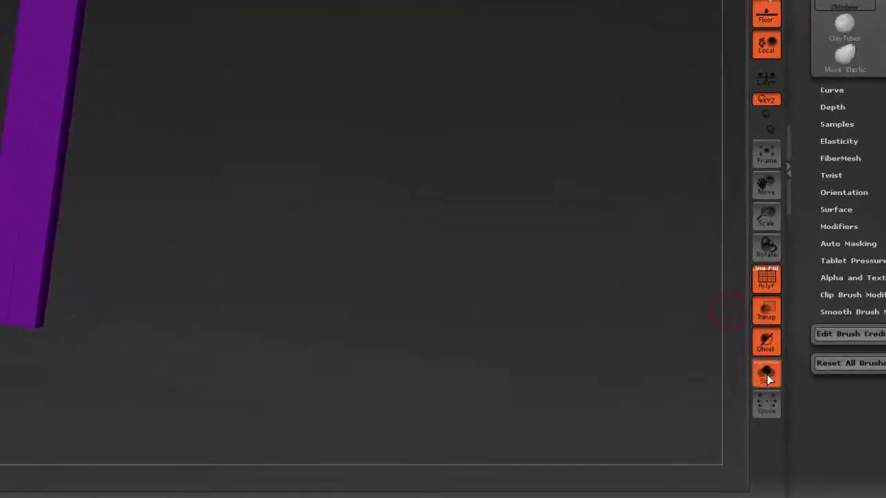
click(767, 374)
click(767, 374)
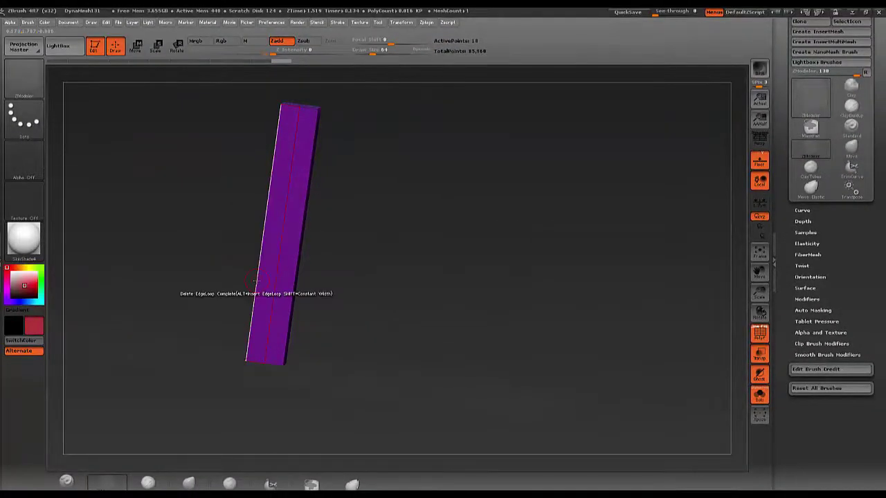
key(space)
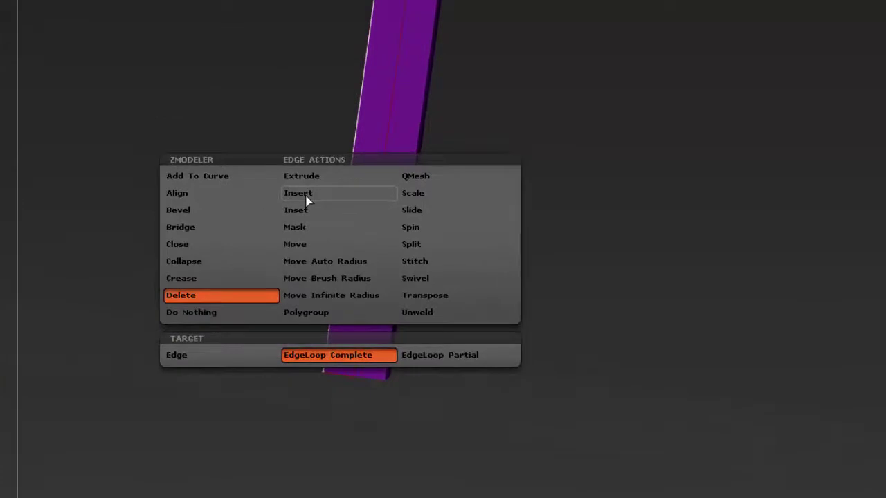
Step: Insert many evenly spaced edge loops along the column with Insert, Multiple EdgeLoops
click(307, 200)
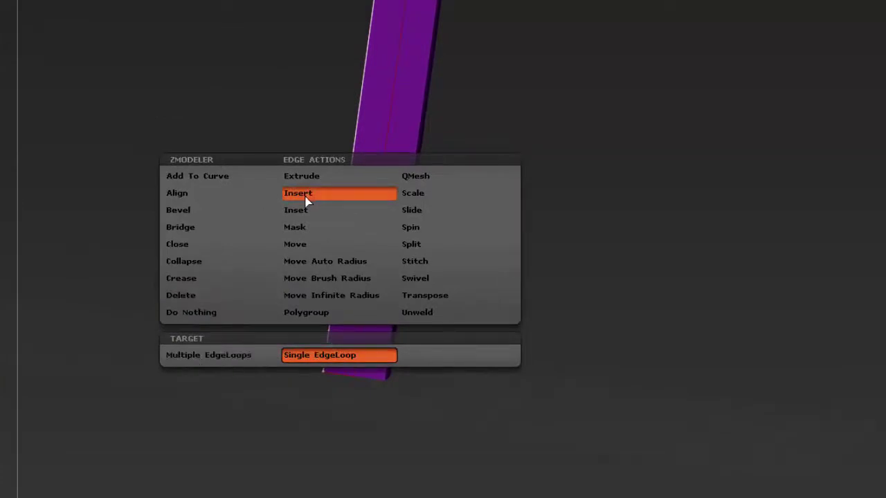
click(204, 359)
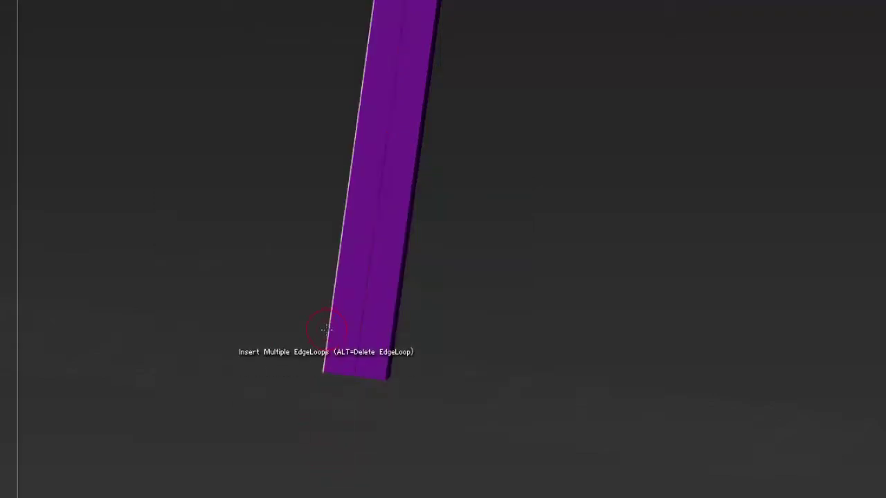
click(332, 311)
drag(292, 326, 256, 281)
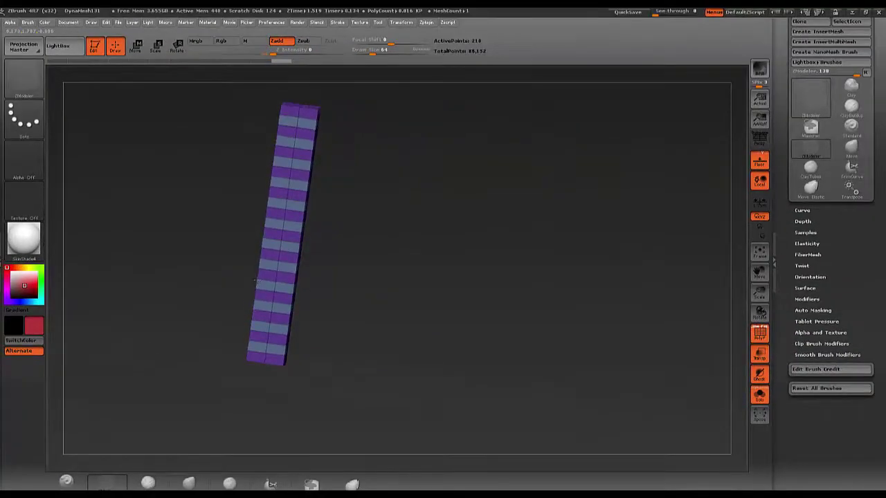
drag(257, 280, 257, 281)
mouse_move(411, 289)
mouse_down()
mouse_move(394, 290)
mouse_move(325, 249)
mouse_up()
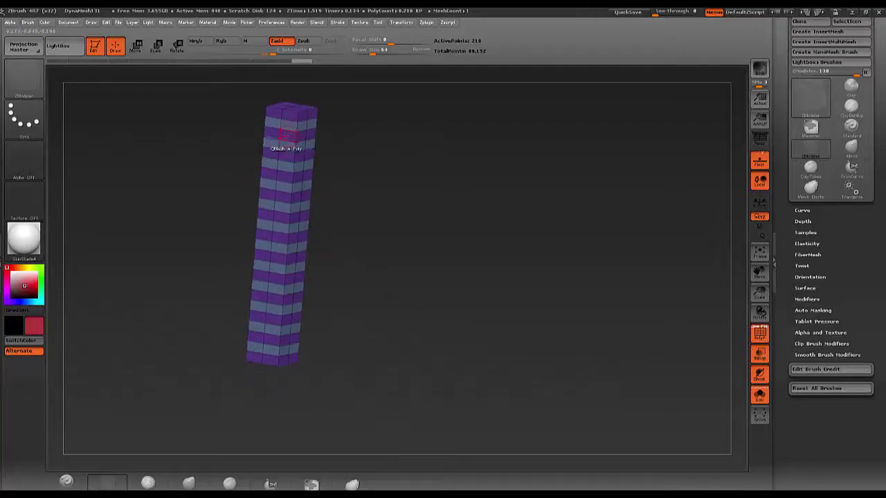
Step: Extrude the alternating polygroup bands outward into ribs using ZModeler Extrude with Polygroup All
key(space)
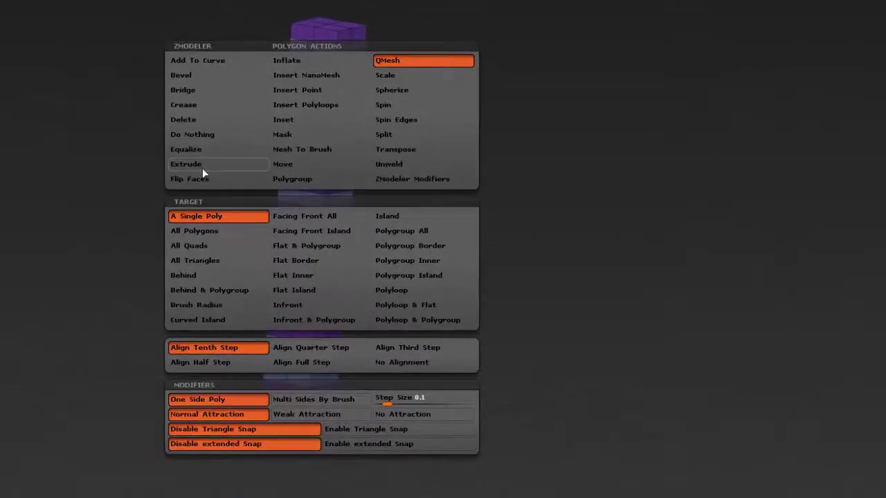
click(199, 165)
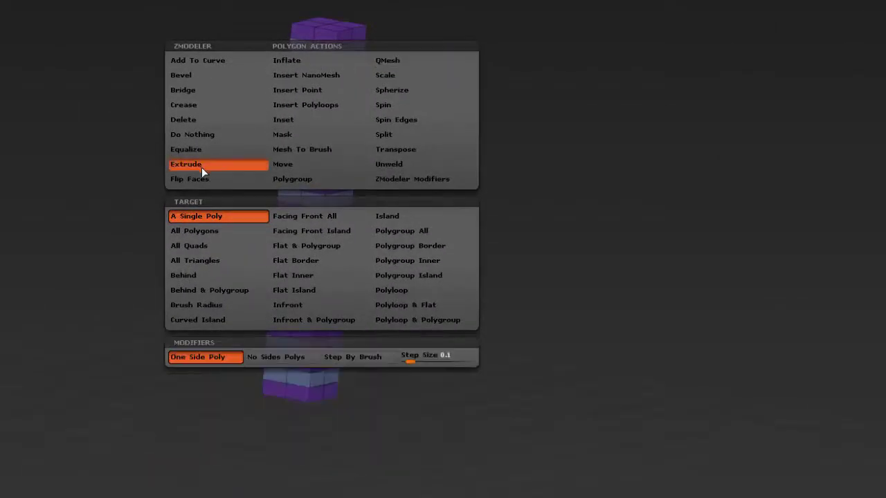
click(405, 233)
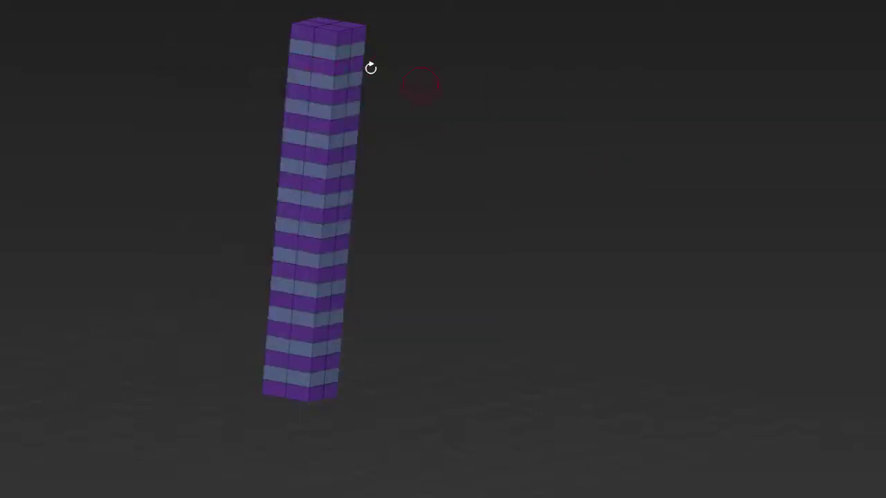
drag(320, 53, 275, 84)
mouse_move(561, 182)
mouse_down()
mouse_move(548, 198)
mouse_move(574, 195)
mouse_move(545, 205)
mouse_up()
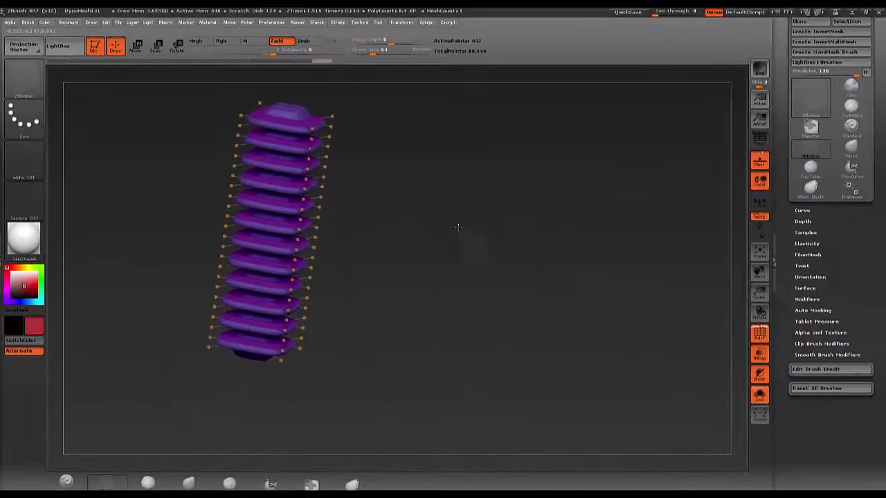
Step: Turn off Solo and check the ribbed spine inside the see-through robot
mouse_move(458, 227)
mouse_down()
mouse_move(431, 212)
mouse_move(456, 237)
mouse_move(464, 224)
mouse_up()
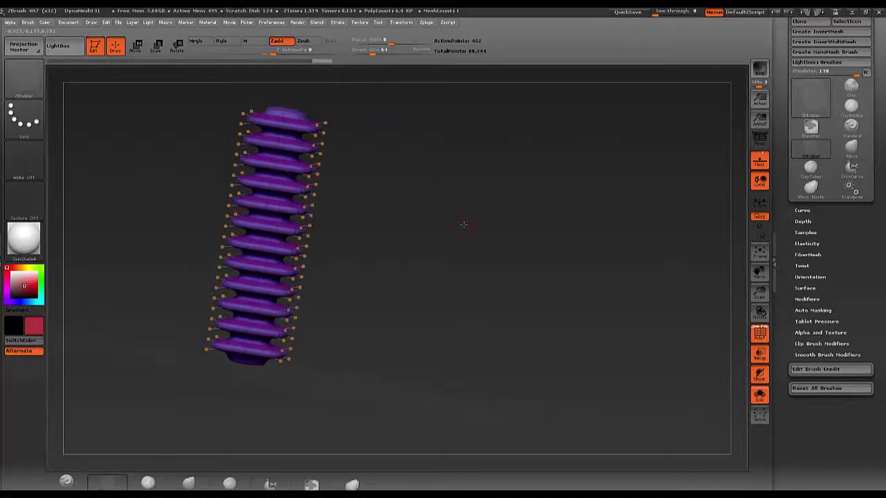
click(760, 397)
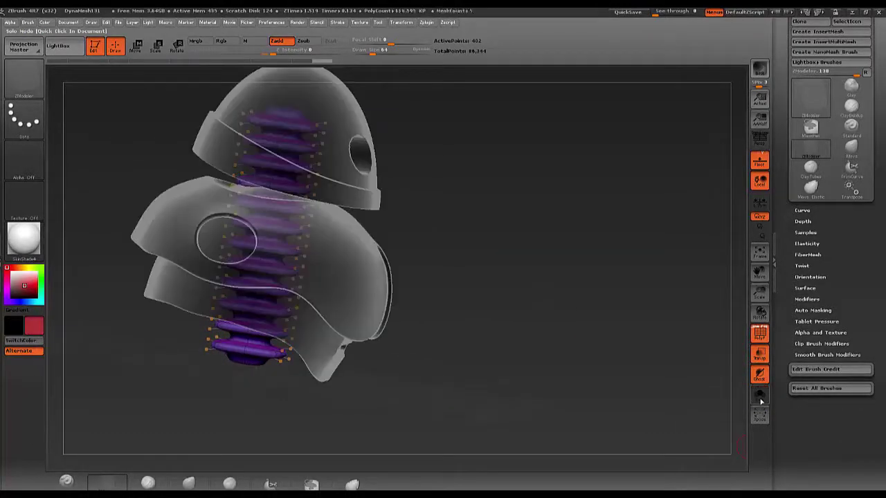
mouse_move(528, 375)
mouse_down()
mouse_move(488, 355)
mouse_move(529, 372)
mouse_up()
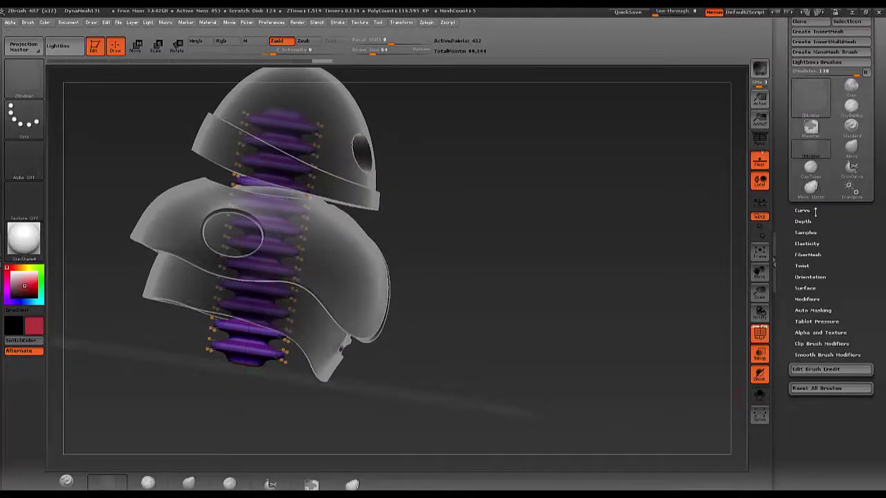
Step: Scroll up to the Tool palette and expand the SubTool list
scroll(808, 259, up, 3)
scroll(808, 258, up, 3)
scroll(808, 259, up, 3)
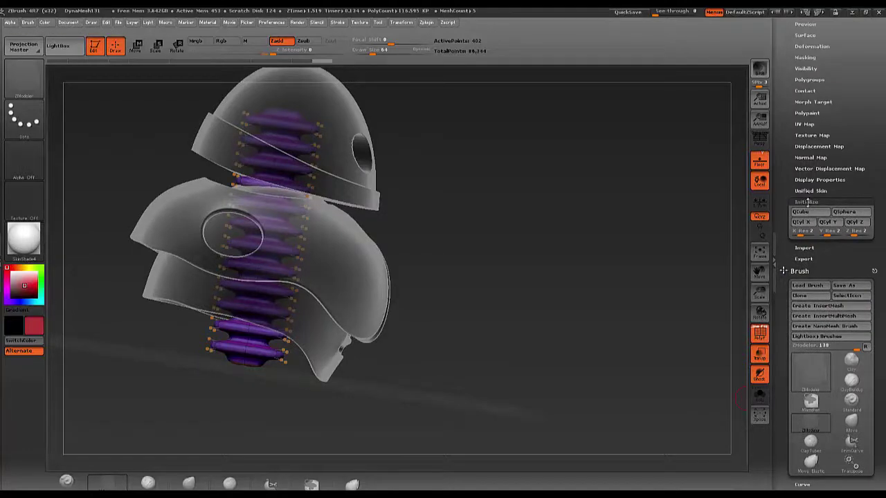
scroll(861, 130, up, 3)
scroll(871, 213, up, 4)
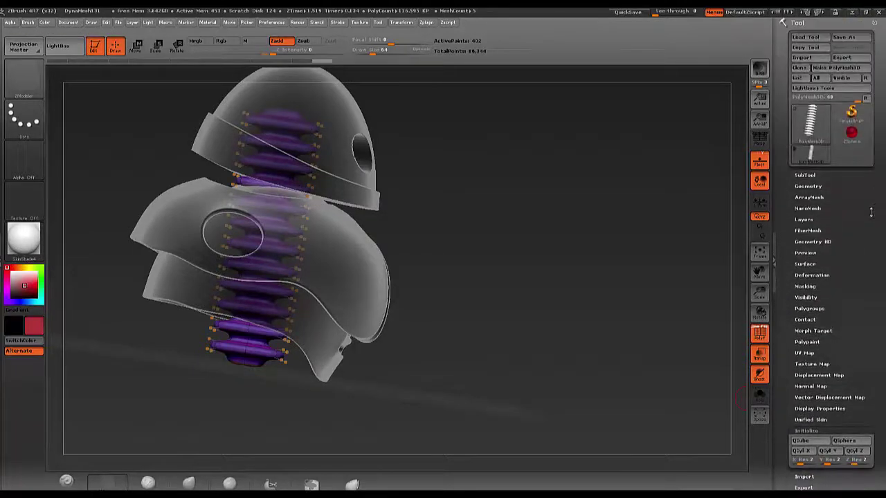
click(806, 175)
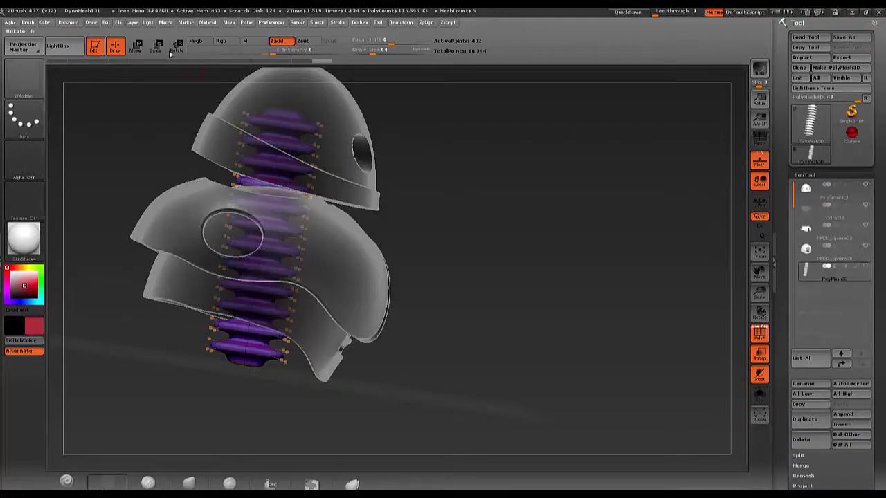
Step: Draw a Move transpose line down the spine, solo it, and rotate to view its top cap
click(135, 47)
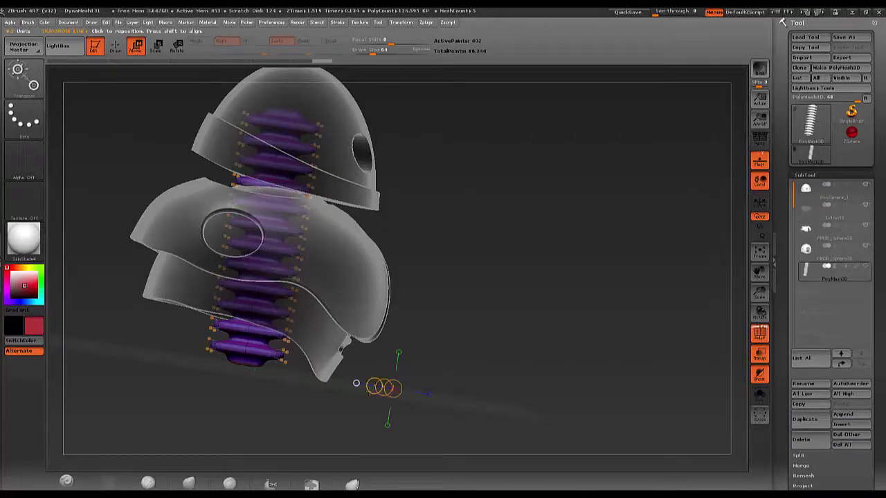
mouse_move(257, 156)
mouse_down()
mouse_move(240, 329)
mouse_move(245, 274)
mouse_up()
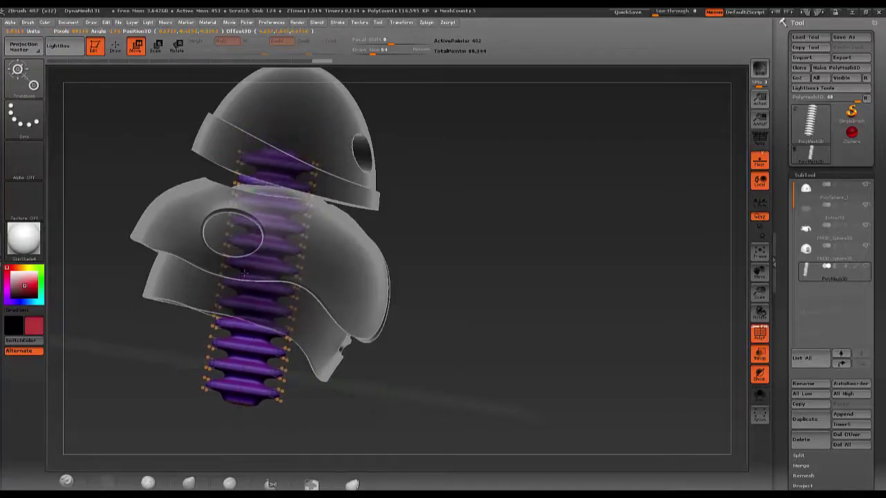
click(758, 399)
mouse_move(525, 358)
mouse_down()
mouse_move(517, 392)
mouse_move(537, 374)
mouse_move(516, 420)
mouse_move(527, 406)
mouse_move(670, 348)
mouse_up()
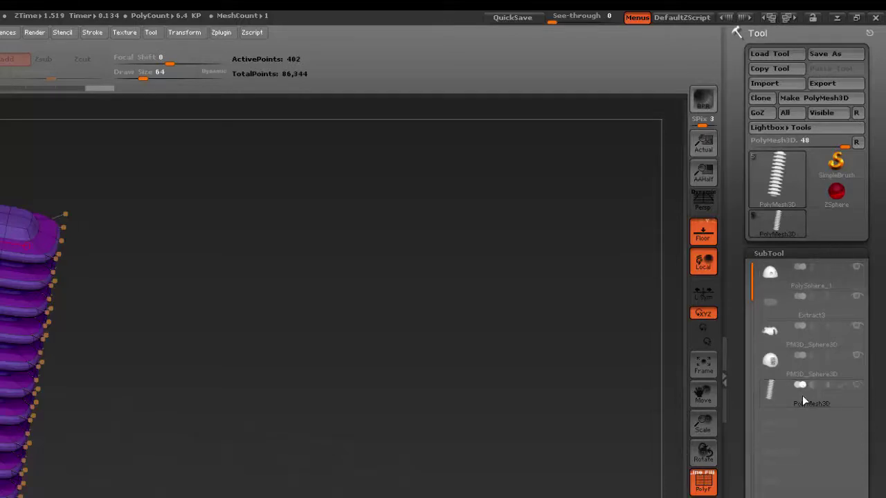
Step: Set Tool > Deformation Taper to 21 so the spine narrows toward the top
scroll(882, 398, down, 5)
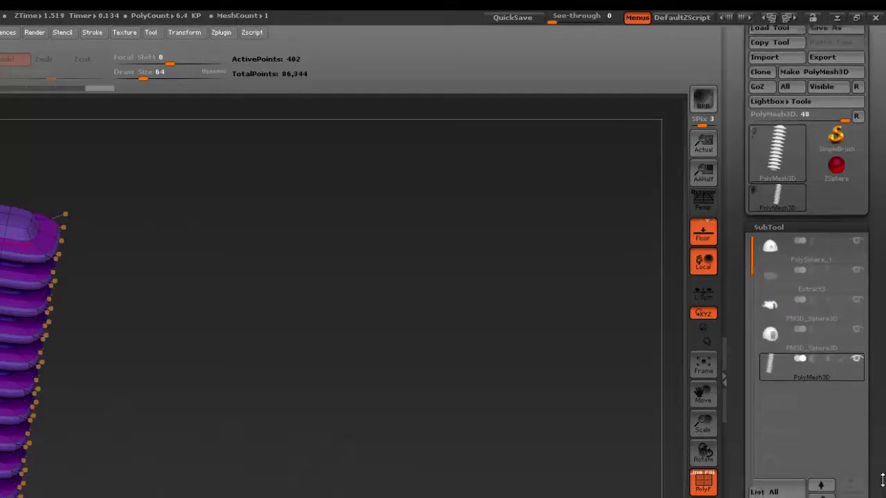
scroll(882, 398, down, 2)
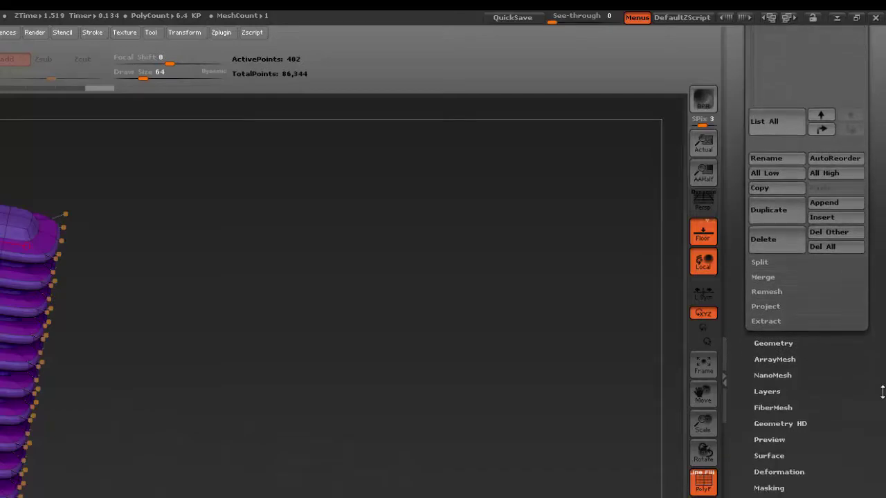
click(796, 471)
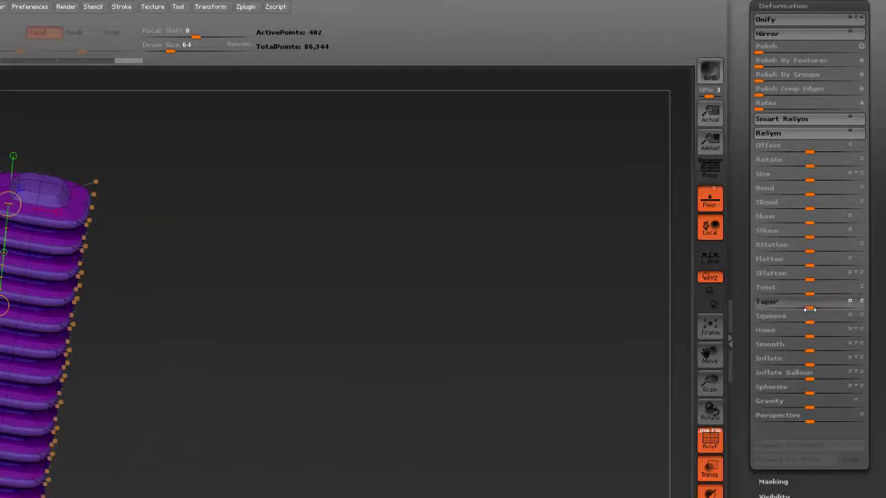
drag(809, 309, 826, 309)
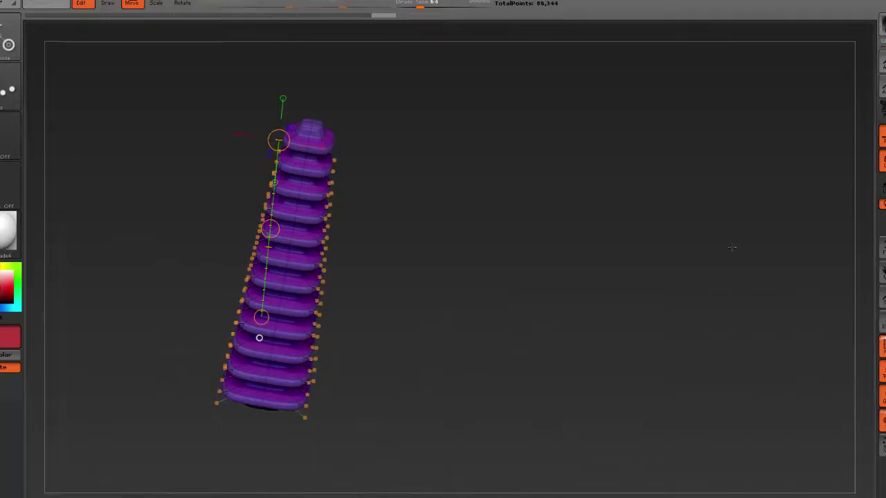
mouse_move(623, 223)
mouse_down()
mouse_move(564, 352)
mouse_move(623, 206)
mouse_move(619, 192)
mouse_up()
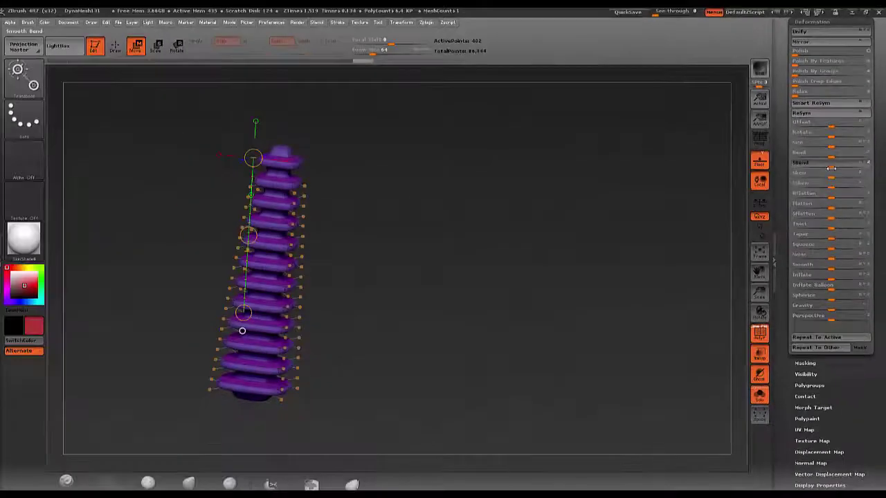
Step: Try an SBend of -11, ease it back toward 0, and turn off Solo to show the helmet
drag(829, 168, 820, 168)
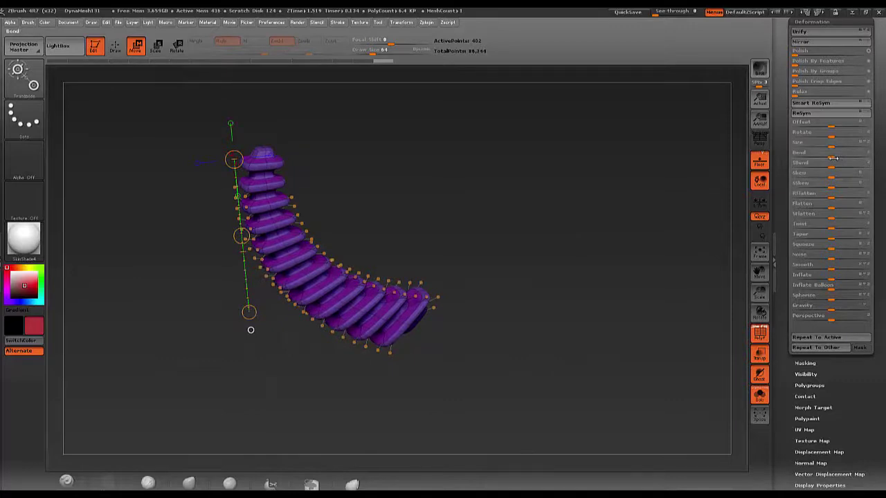
drag(830, 167, 835, 167)
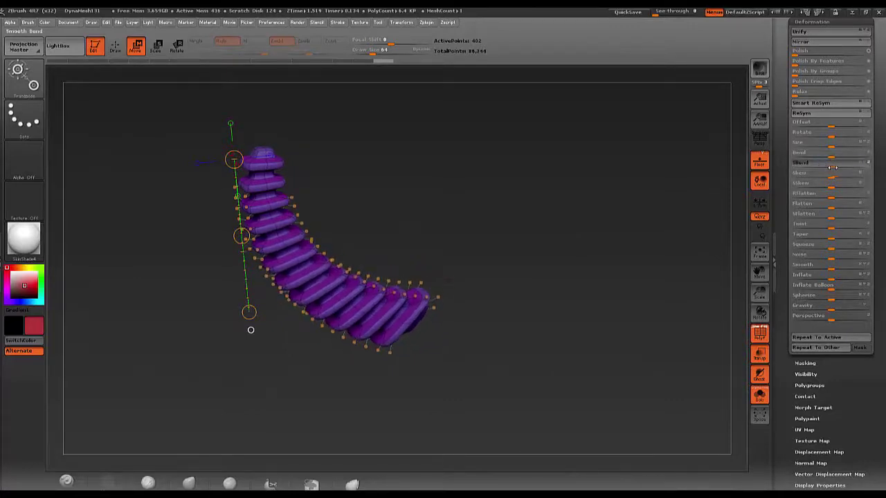
drag(835, 167, 830, 167)
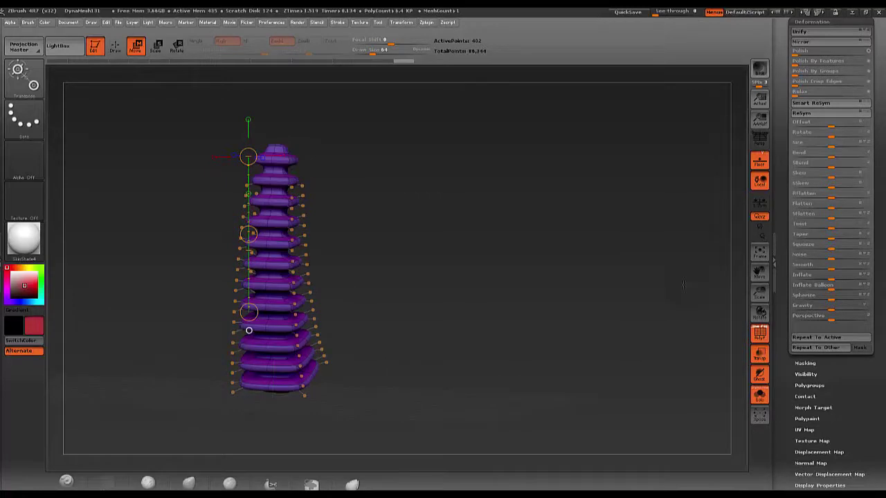
click(759, 397)
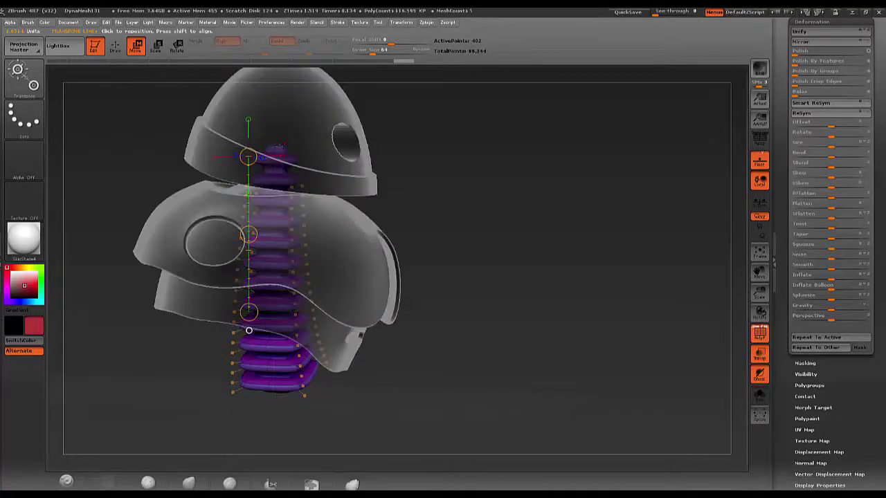
Step: From a top-down view, rotate the spine into a new orientation with a fresh action line
drag(275, 144, 267, 83)
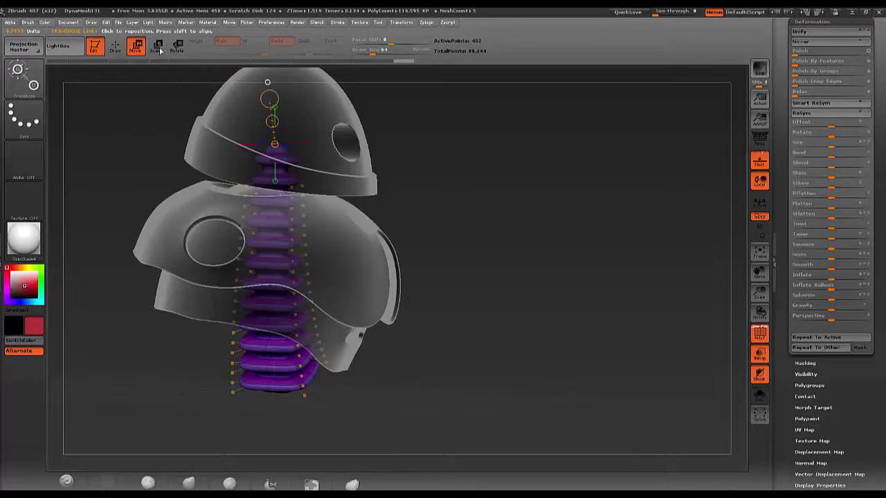
click(181, 47)
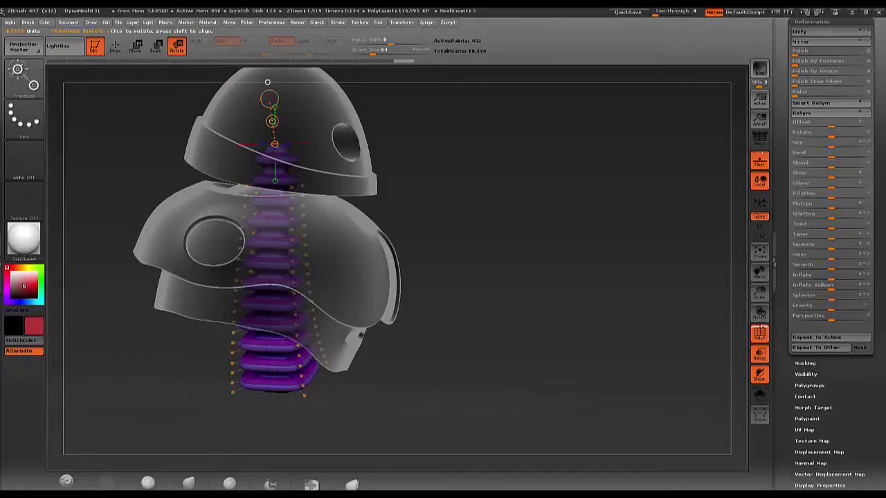
drag(267, 83, 470, 283)
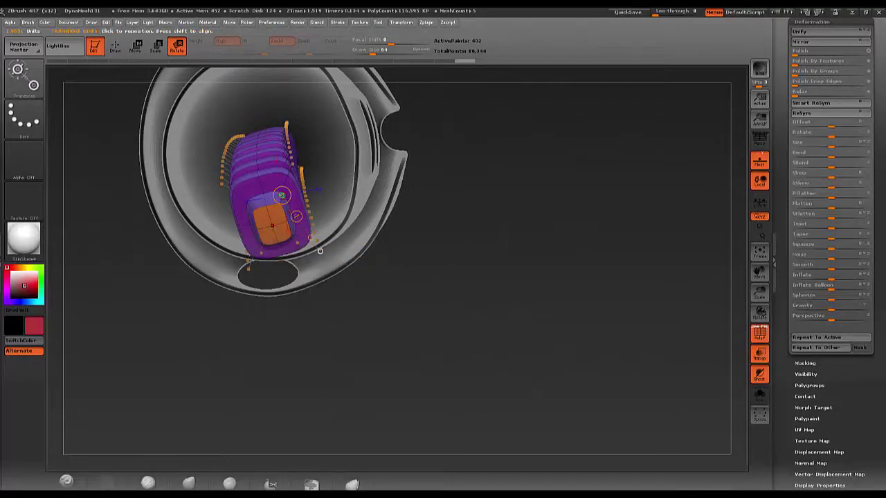
mouse_move(320, 250)
mouse_down()
mouse_move(403, 312)
mouse_move(387, 304)
mouse_up()
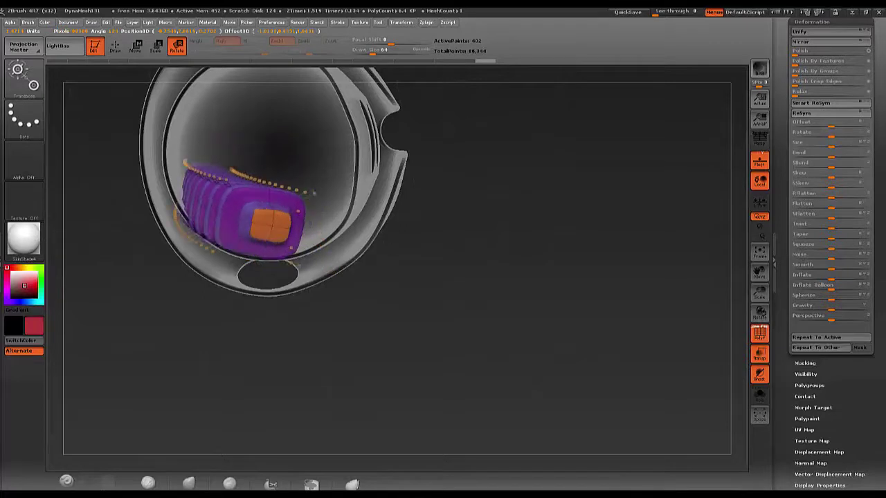
mouse_move(387, 305)
mouse_down()
mouse_move(412, 279)
mouse_move(417, 253)
mouse_move(337, 365)
mouse_move(475, 362)
mouse_move(355, 173)
mouse_move(277, 236)
mouse_move(408, 238)
mouse_move(407, 293)
mouse_move(404, 246)
mouse_move(412, 269)
mouse_up()
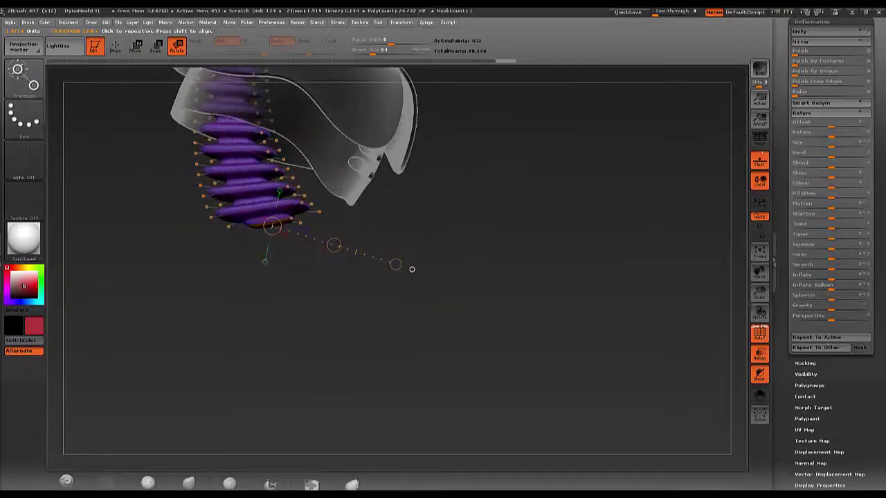
Step: Turn off PolyF to show the spine solid red and move it lower inside the body
click(761, 335)
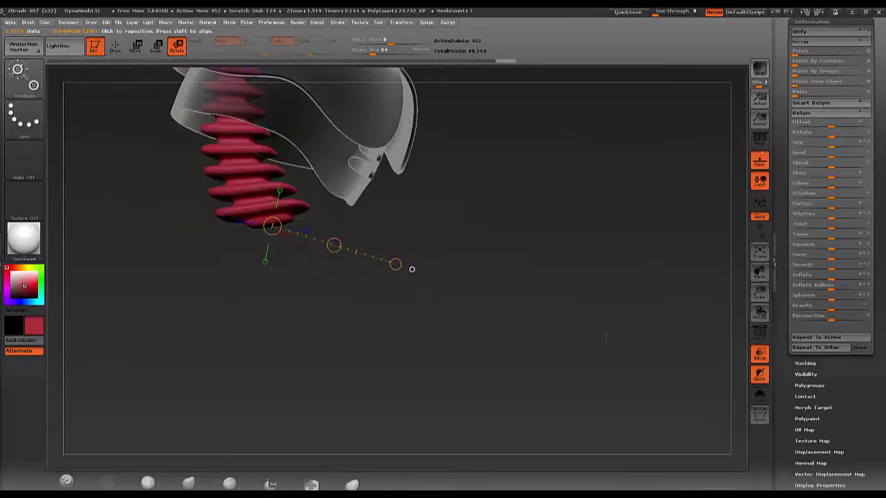
click(138, 46)
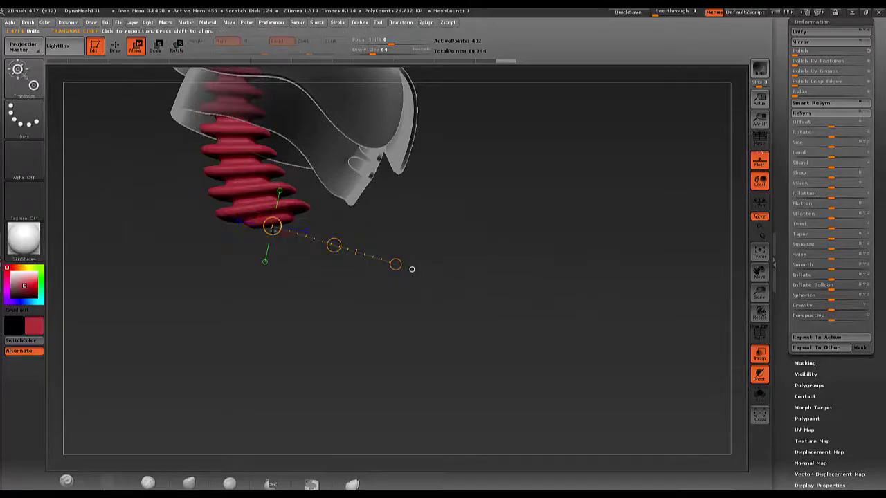
mouse_move(334, 244)
mouse_down()
mouse_move(420, 305)
mouse_move(527, 275)
mouse_move(542, 299)
mouse_up()
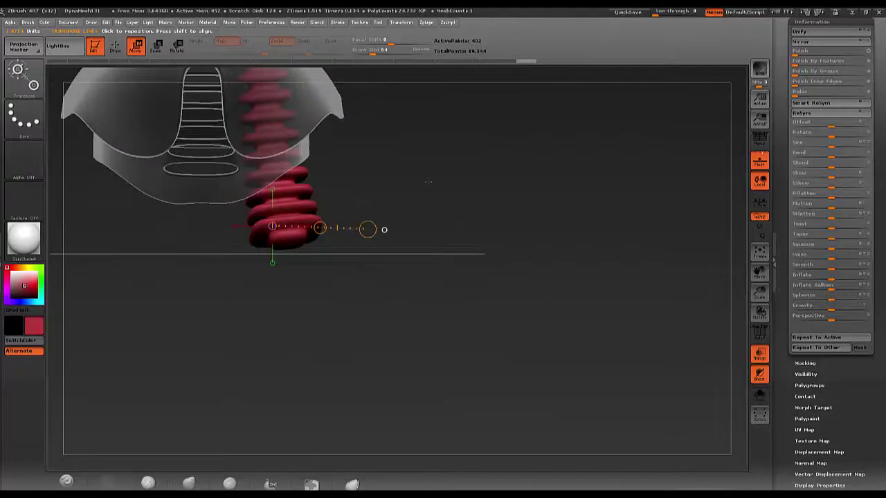
mouse_move(428, 181)
alt+mouse_down()
mouse_move(378, 365)
mouse_move(326, 381)
alt+mouse_up()
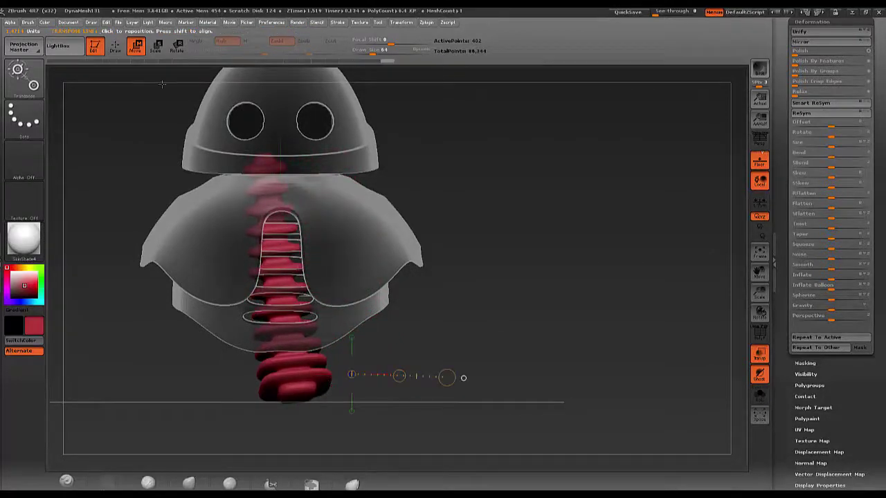
Step: Tilt the spine slightly about its base, then shift its lower coils to the left
click(178, 44)
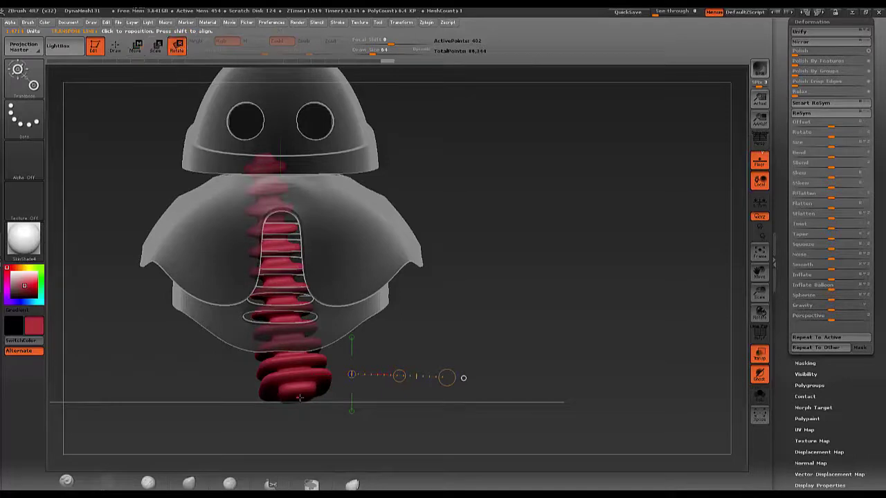
drag(298, 397, 430, 412)
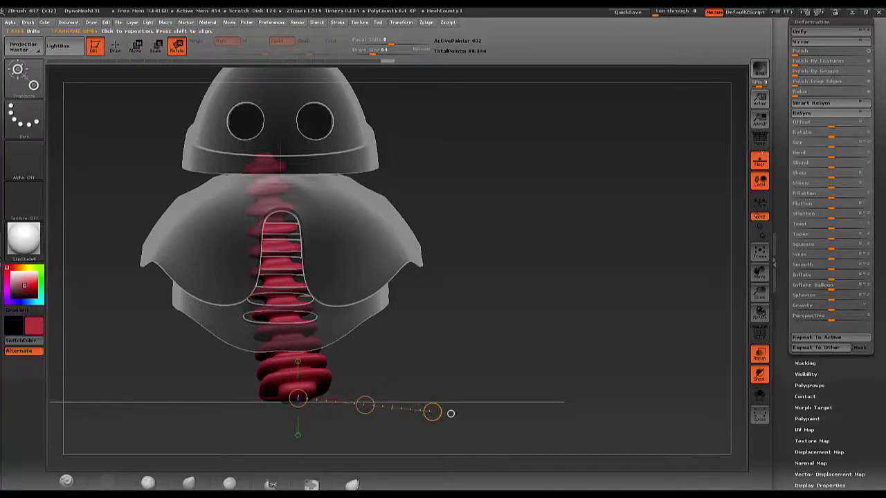
drag(364, 404, 360, 408)
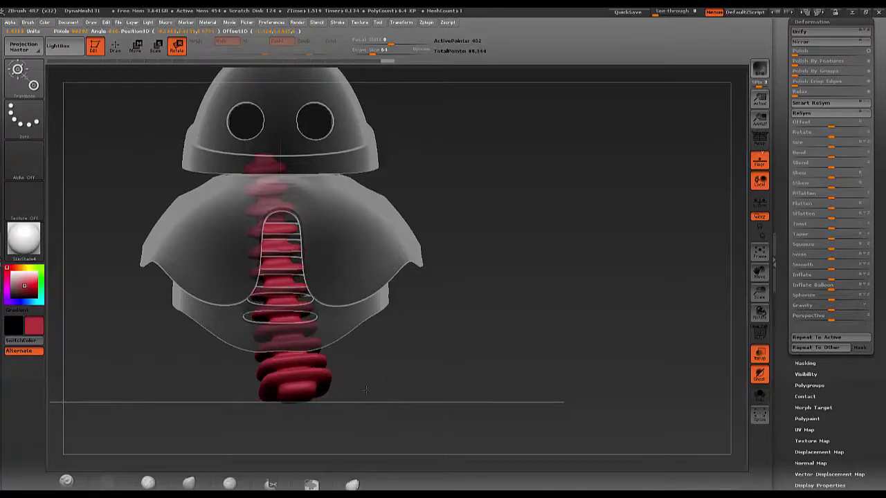
mouse_move(364, 391)
mouse_down()
mouse_move(451, 413)
mouse_move(426, 424)
mouse_up()
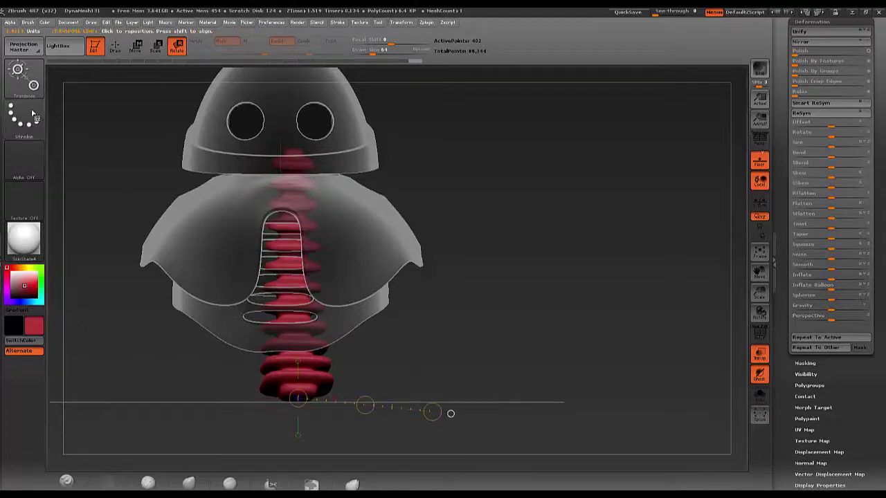
click(135, 46)
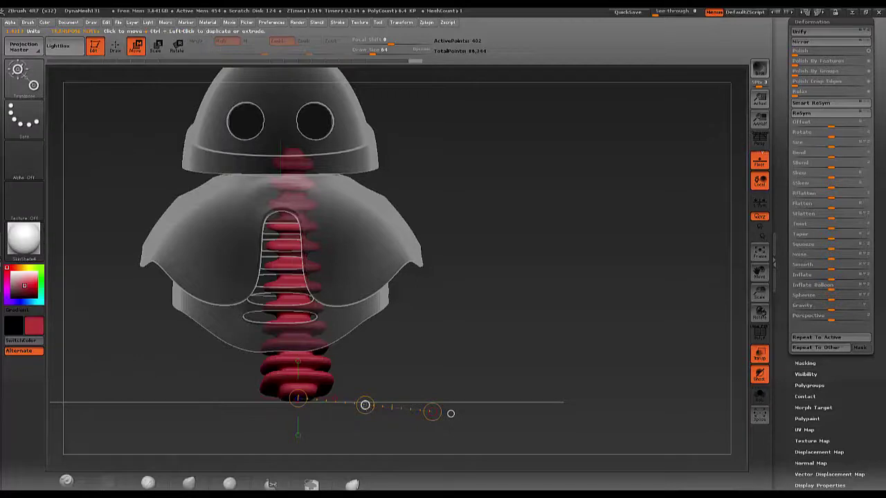
mouse_move(365, 404)
mouse_down()
mouse_move(357, 406)
mouse_move(450, 413)
mouse_move(329, 398)
mouse_up()
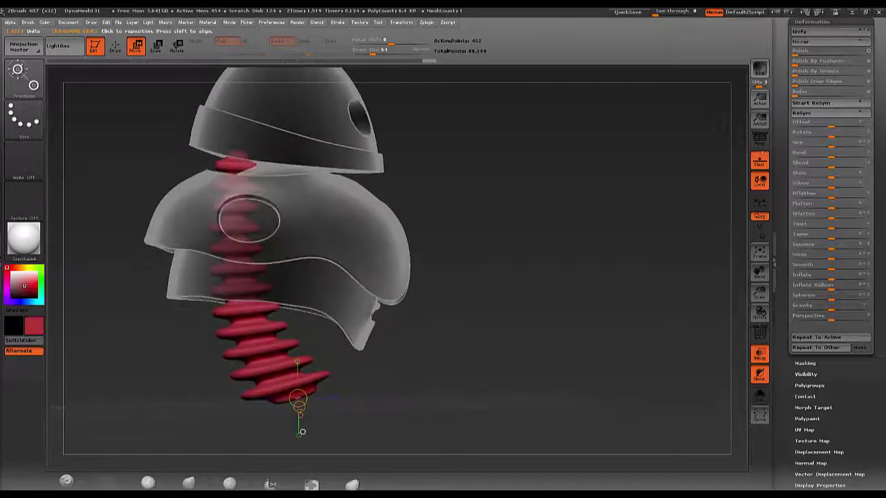
Step: Nudge the lower coils back right, then rotate them upright along an action line down the spine
drag(297, 400, 348, 405)
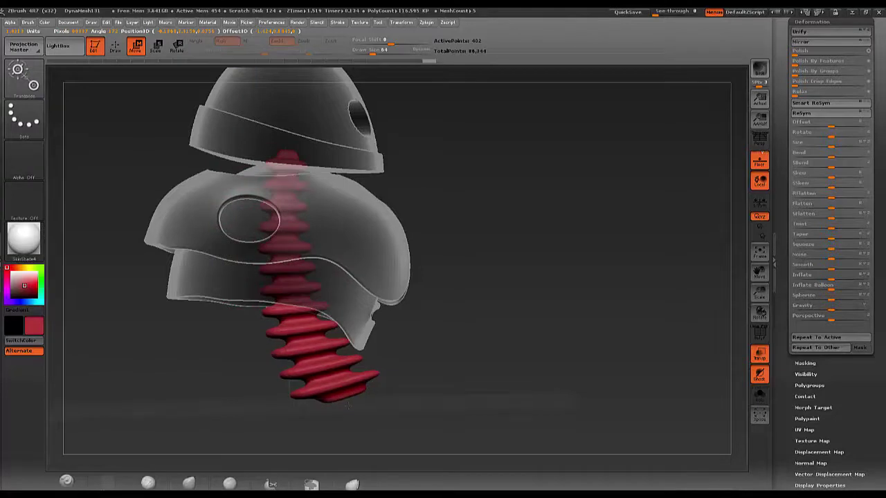
key(y)
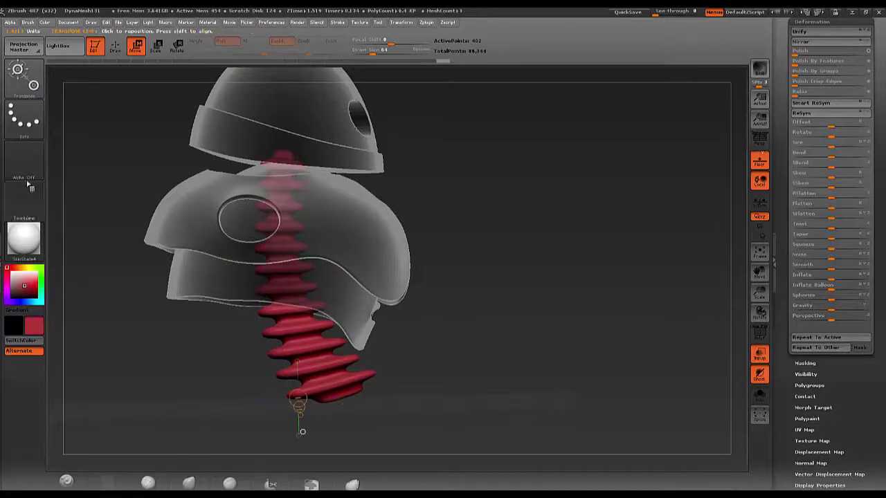
click(174, 46)
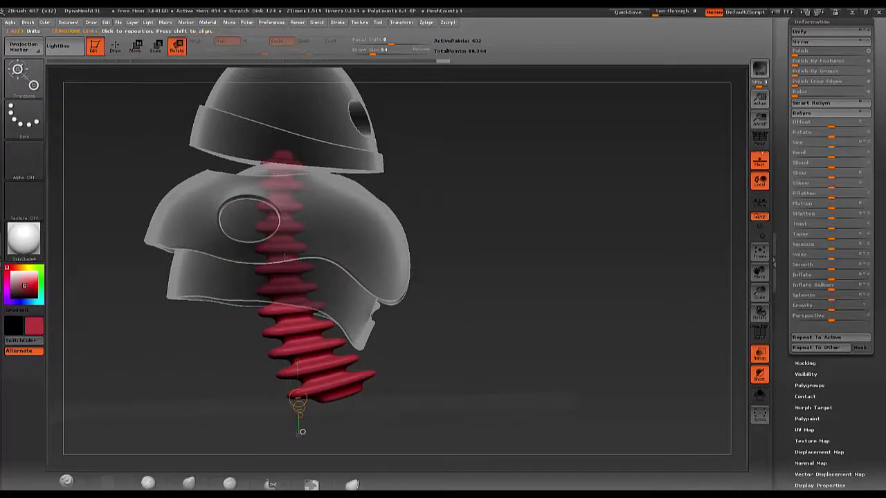
drag(273, 219, 314, 390)
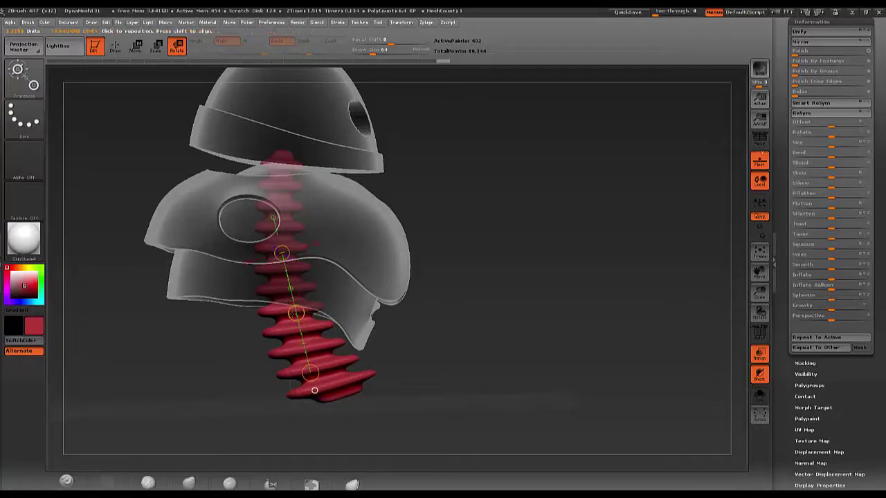
drag(294, 312, 298, 313)
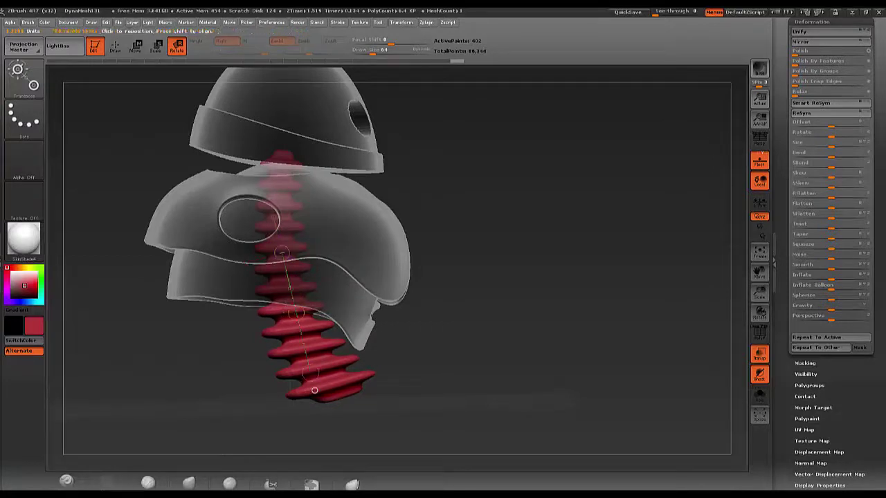
drag(311, 373, 282, 374)
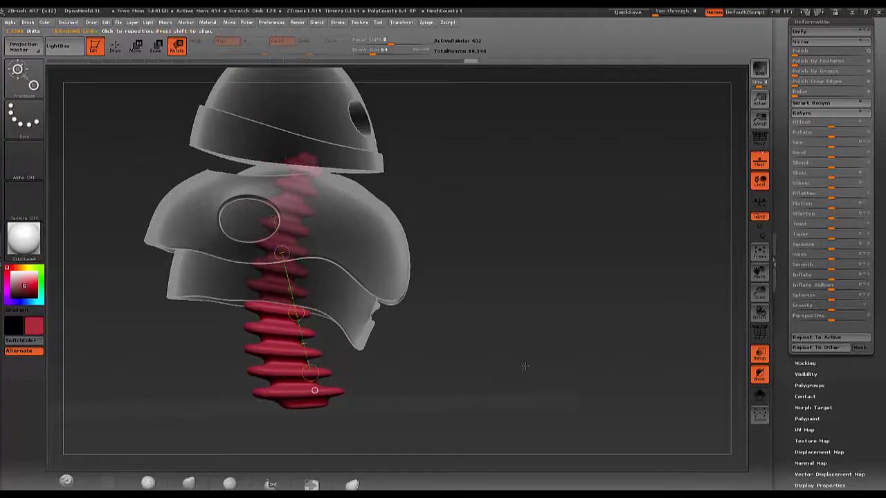
mouse_move(525, 365)
mouse_down()
mouse_move(484, 365)
mouse_move(525, 377)
mouse_move(486, 378)
mouse_up()
click(759, 374)
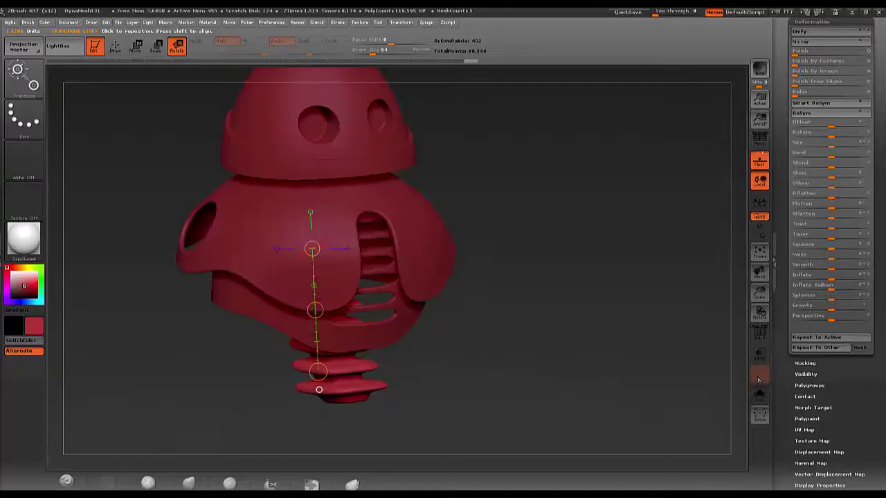
mouse_move(564, 379)
mouse_down()
mouse_move(612, 363)
mouse_move(648, 293)
mouse_up()
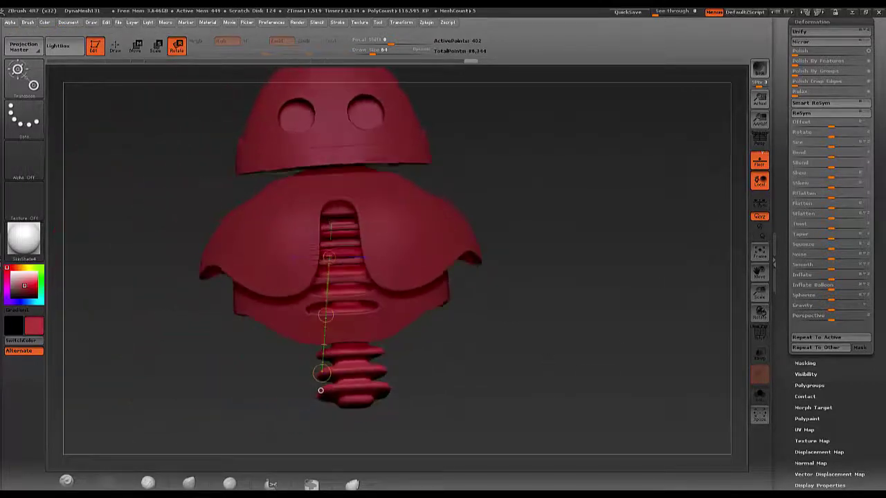
mouse_move(648, 293)
mouse_down()
mouse_move(582, 366)
mouse_move(550, 370)
mouse_up()
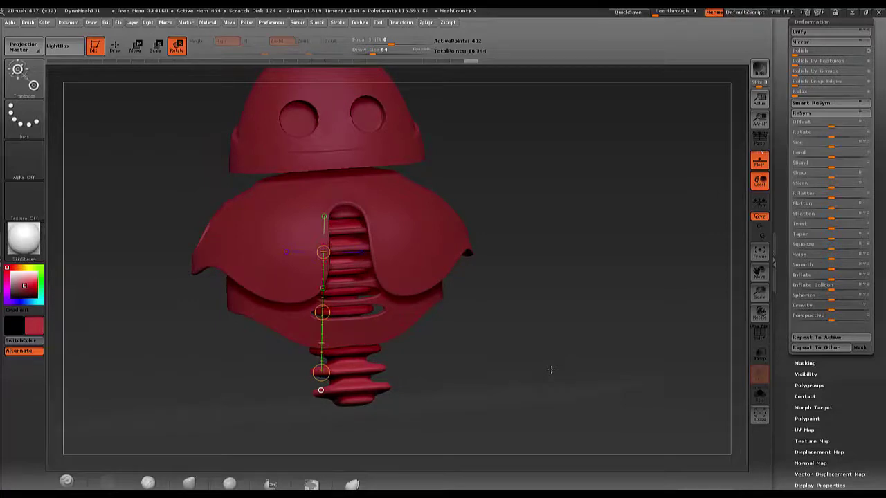
drag(547, 369, 546, 367)
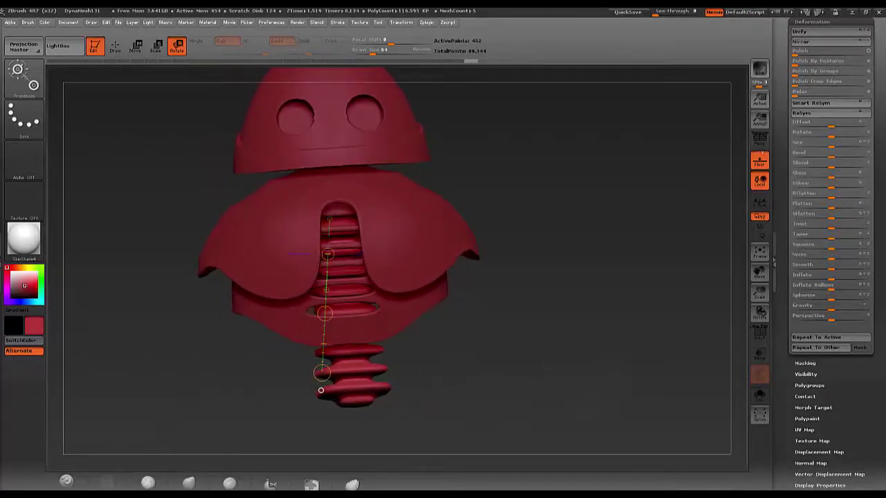
drag(465, 396, 540, 372)
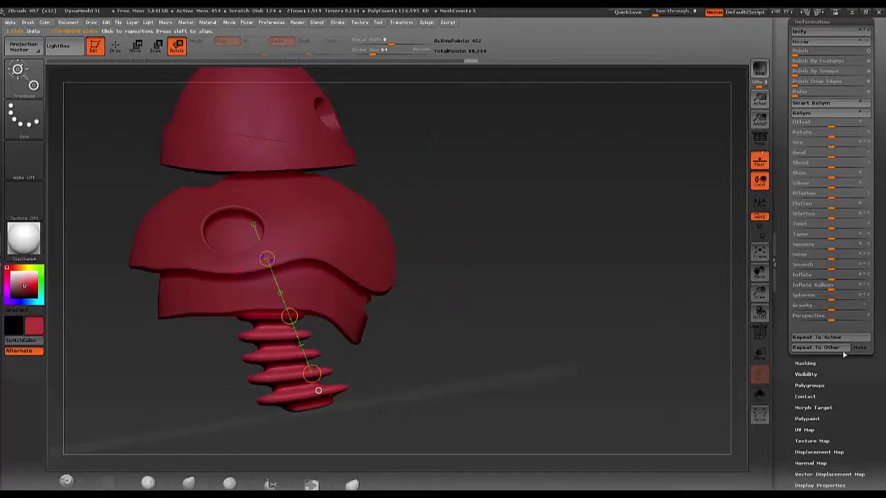
Step: Collapse Deformation and open Tool > Geometry > Size, showing the spine's XYZ size of 2.75415
click(866, 398)
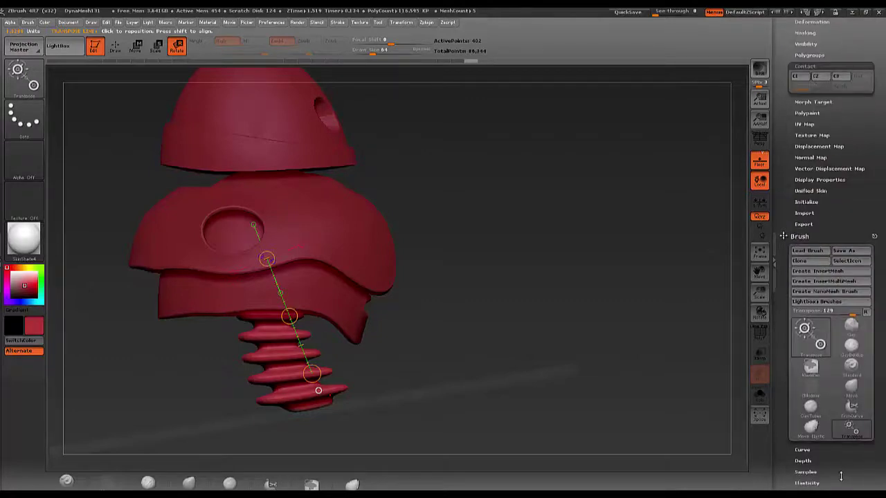
scroll(840, 476, down, 3)
scroll(840, 476, down, 5)
scroll(841, 471, up, 5)
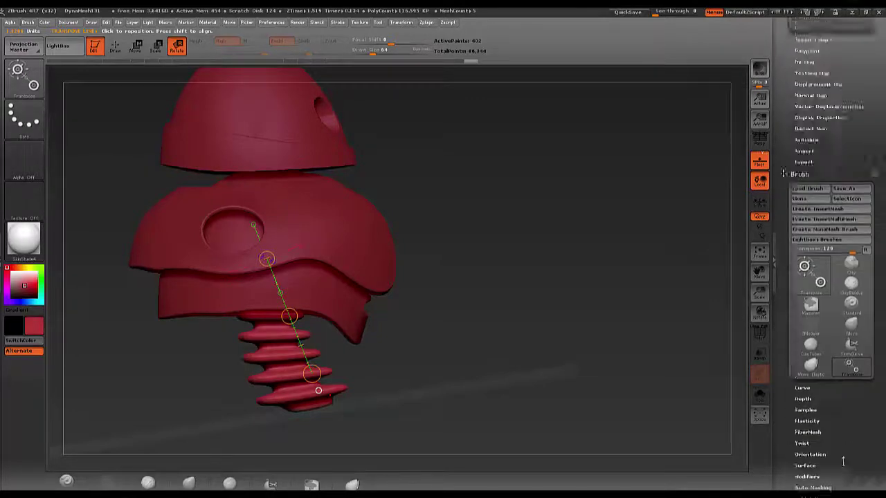
scroll(840, 471, up, 4)
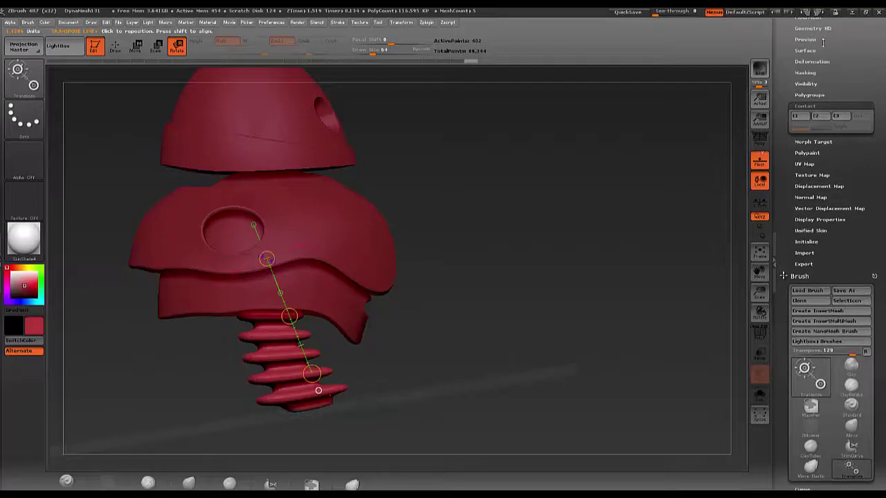
scroll(824, 76, up, 4)
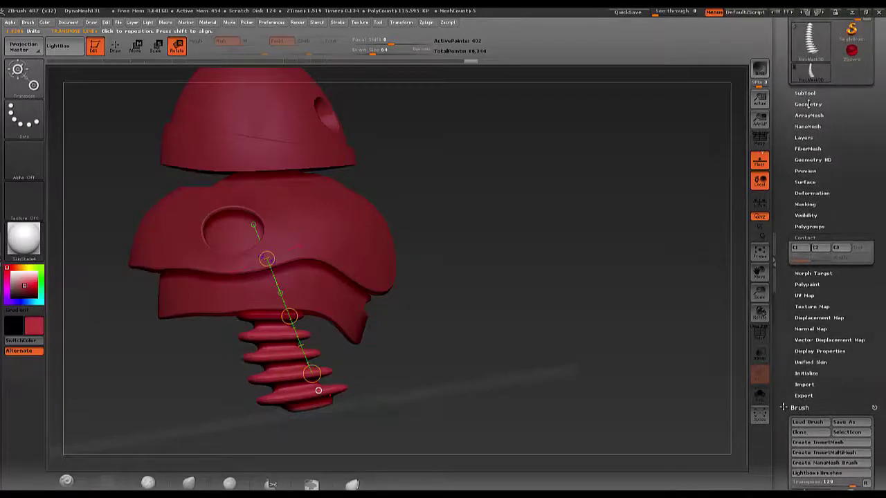
click(808, 104)
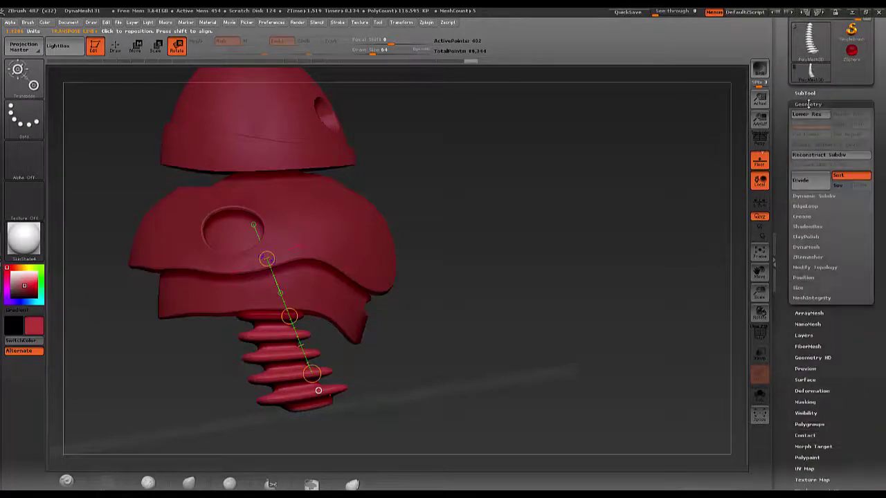
click(798, 287)
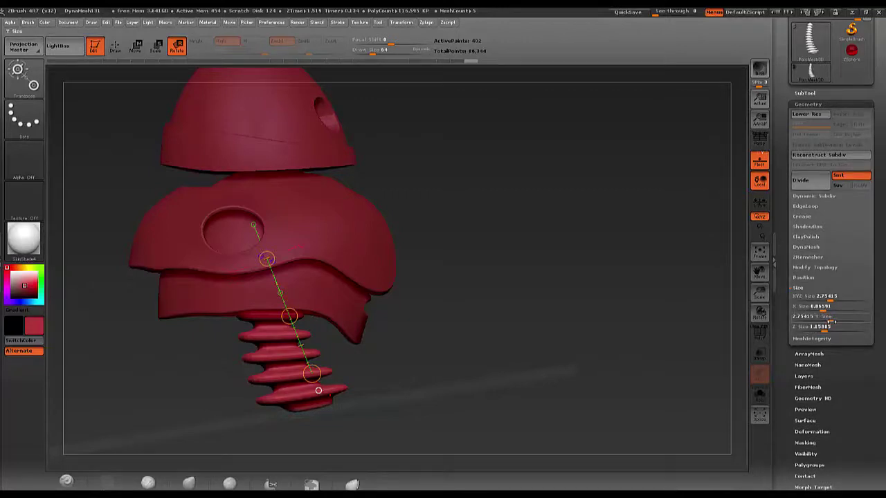
Step: Raise the spine's Y Size to 3.76515 and orbit the robot to check the longer spine
click(834, 322)
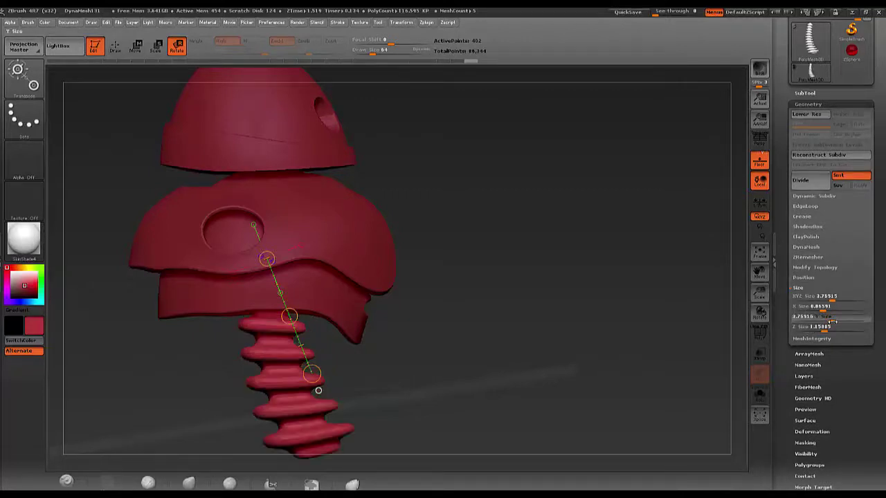
drag(833, 322, 834, 321)
drag(318, 390, 317, 390)
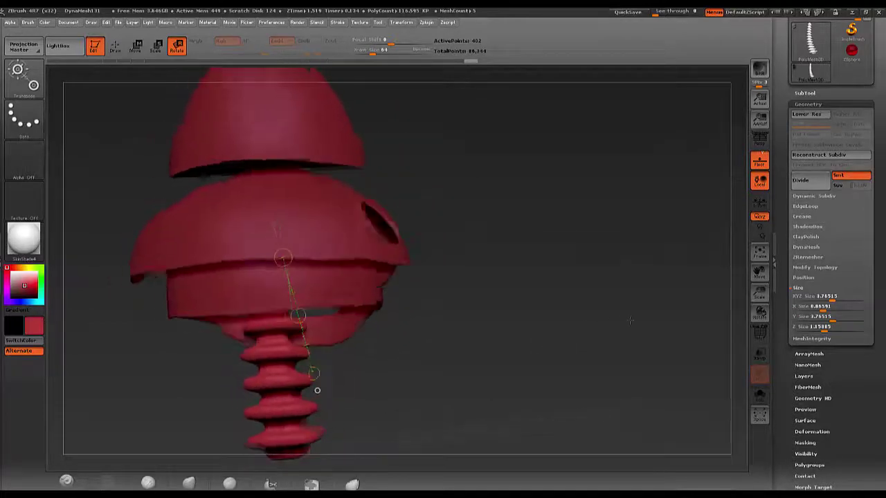
mouse_move(629, 320)
mouse_down()
mouse_move(654, 311)
mouse_move(652, 293)
mouse_move(672, 292)
mouse_move(650, 297)
mouse_move(675, 306)
mouse_up()
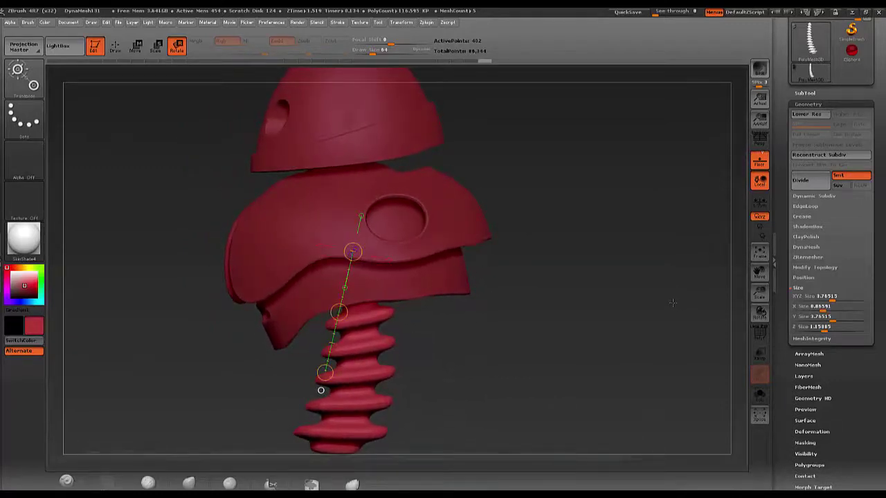